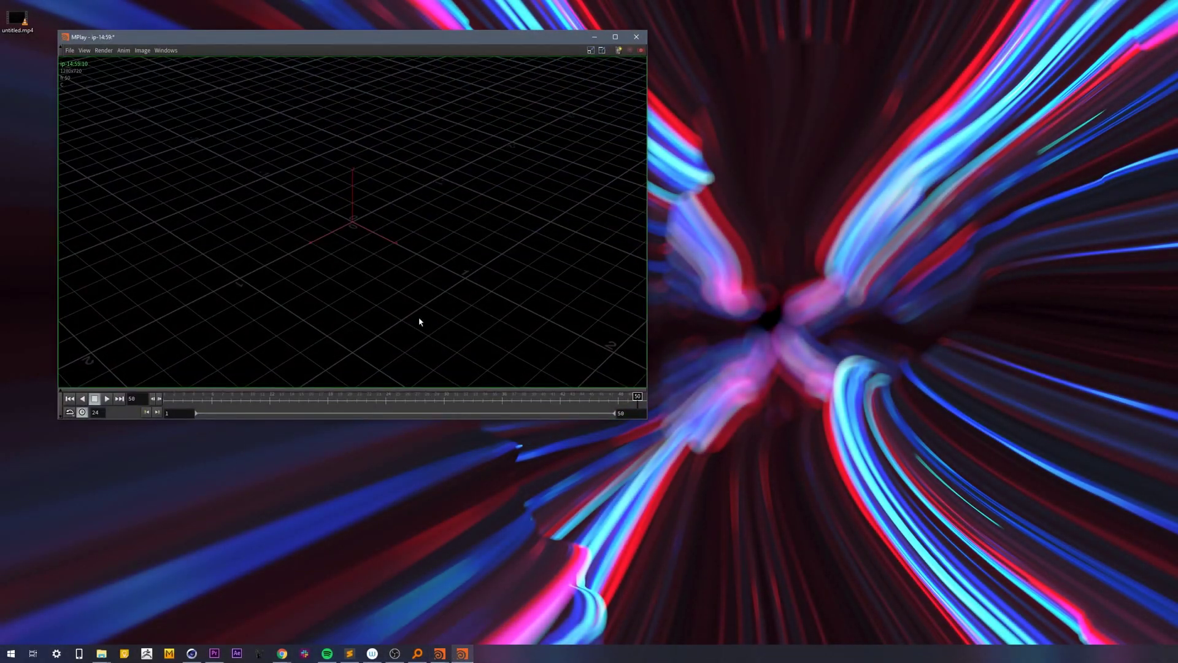
# Raise the ffmpeg mp4 export JPEG Quality to 100 and close its settings
pyautogui.click(69, 50)
pyautogui.moveTo(147, 176)
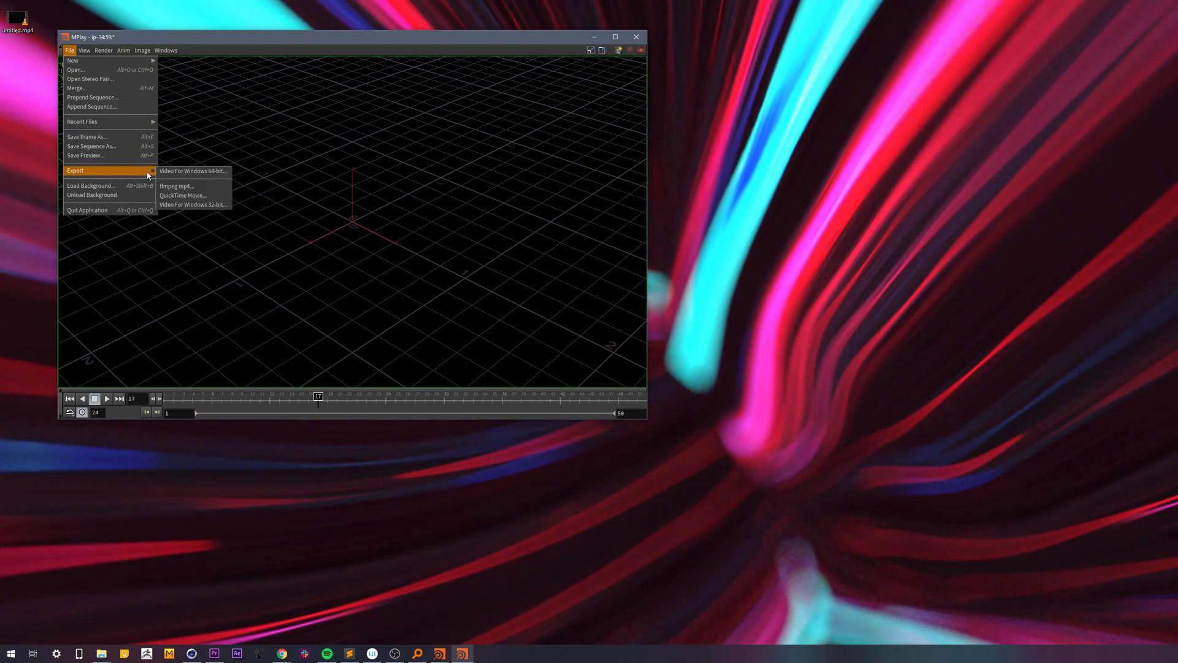
pyautogui.click(178, 186)
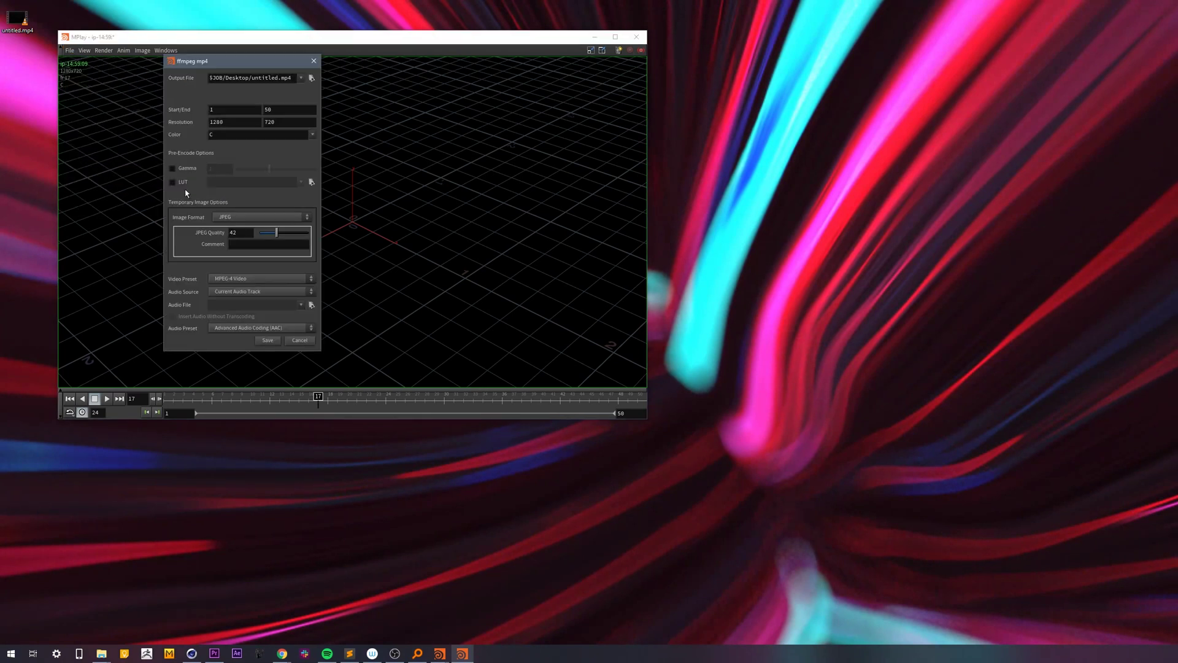
pyautogui.moveTo(277, 233); pyautogui.dragTo(332, 243)
pyautogui.click(314, 61)
# Export the flipbook as a 32-bit Video For Windows movie and save it
pyautogui.click(72, 52)
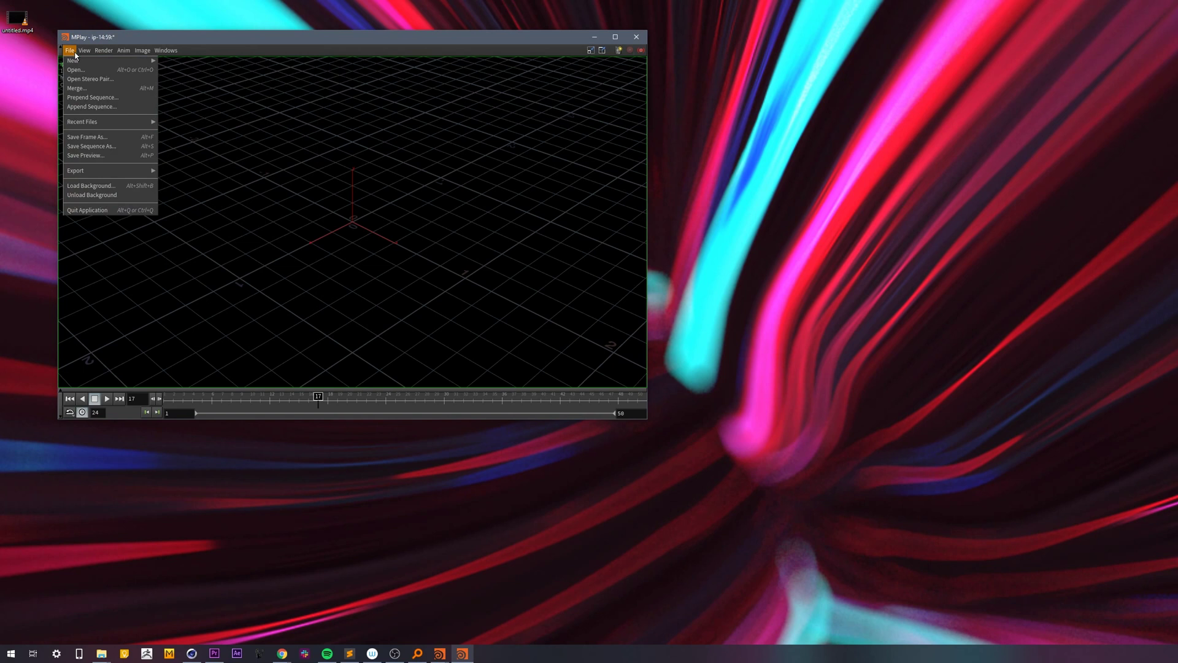
pyautogui.moveTo(89, 175)
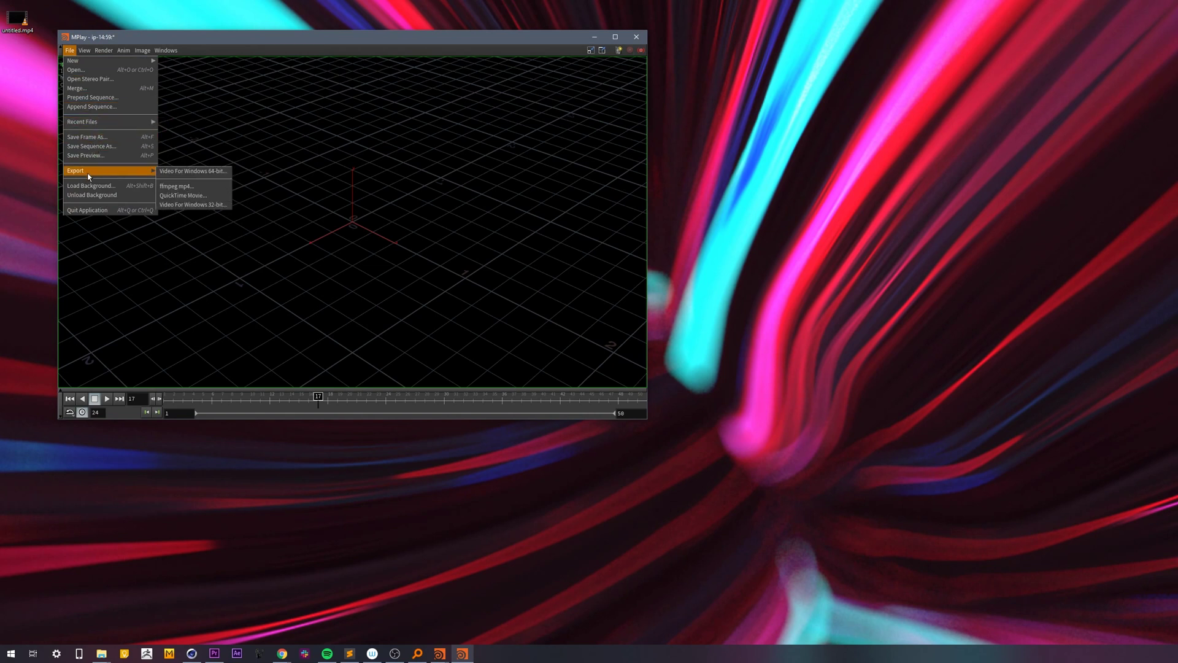
pyautogui.click(193, 205)
pyautogui.click(215, 332)
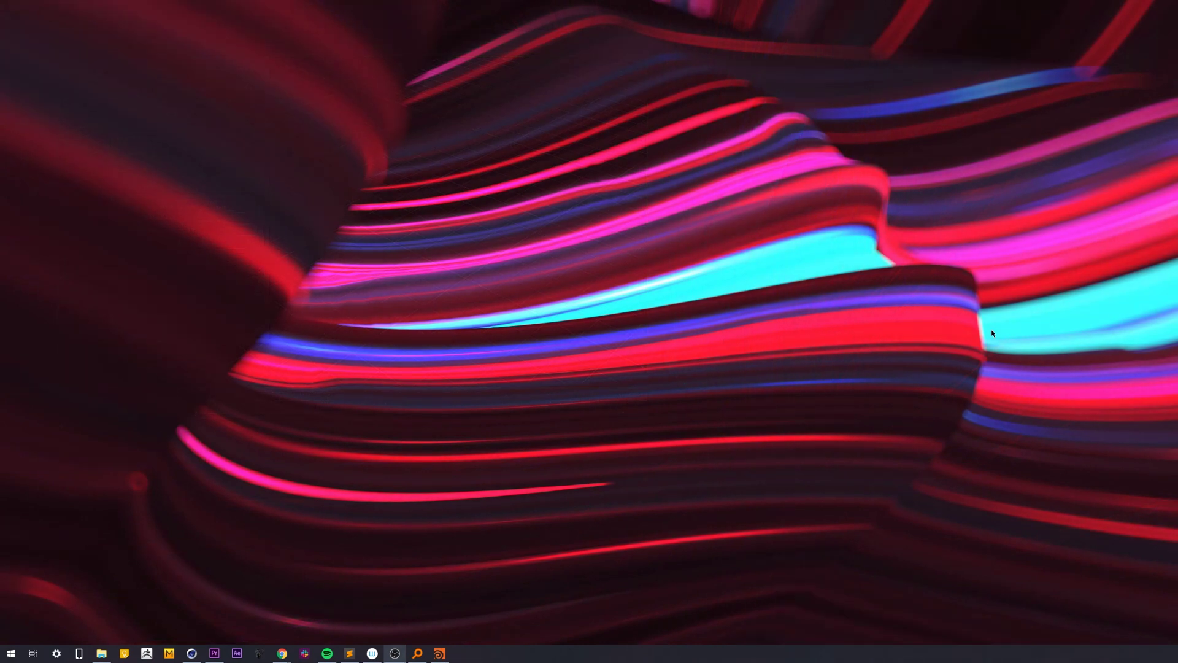
# Open houdini.env from Documents\houdini17.5 in Sublime Text
pyautogui.click(101, 653)
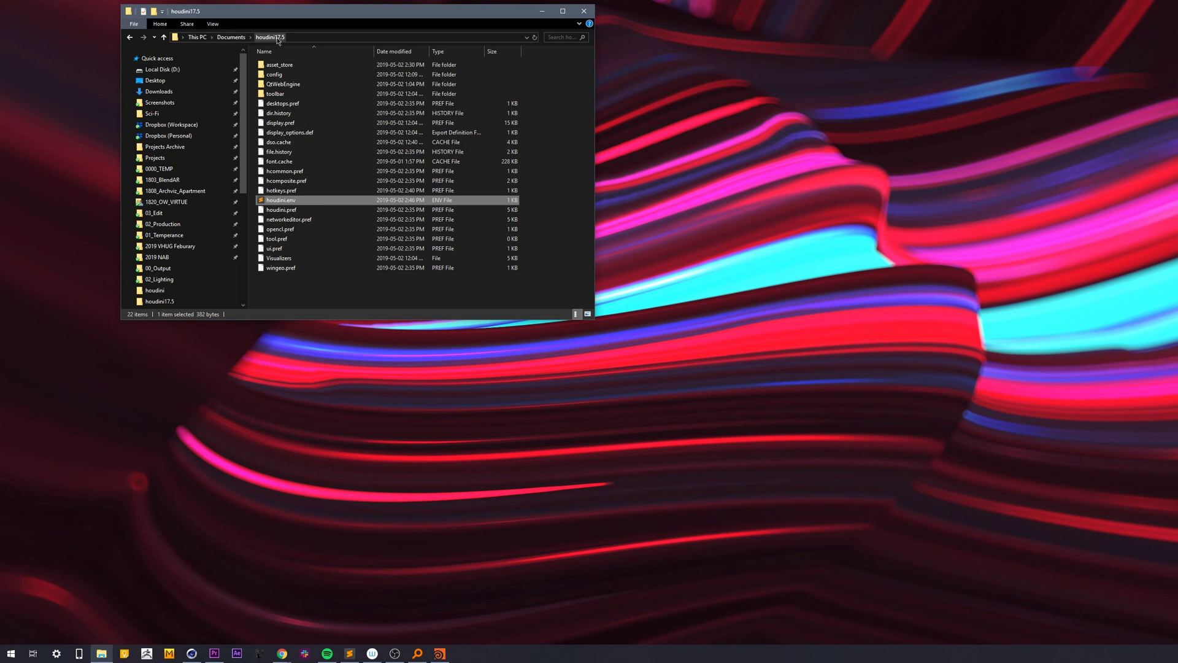
pyautogui.doubleClick(299, 201)
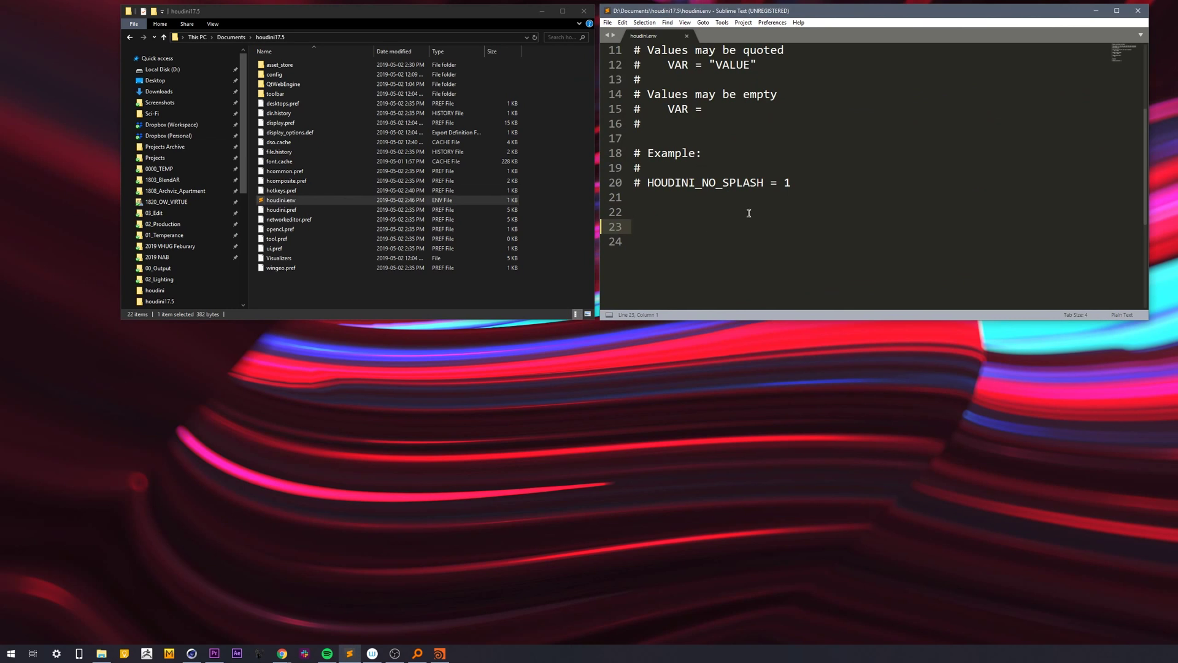
# Type PDG_IMAGEMAGICK = " on line 23, checking the ImageMagick web page for reference
pyautogui.write('PDG_')
pyautogui.hotkey('alt', 'Tab')
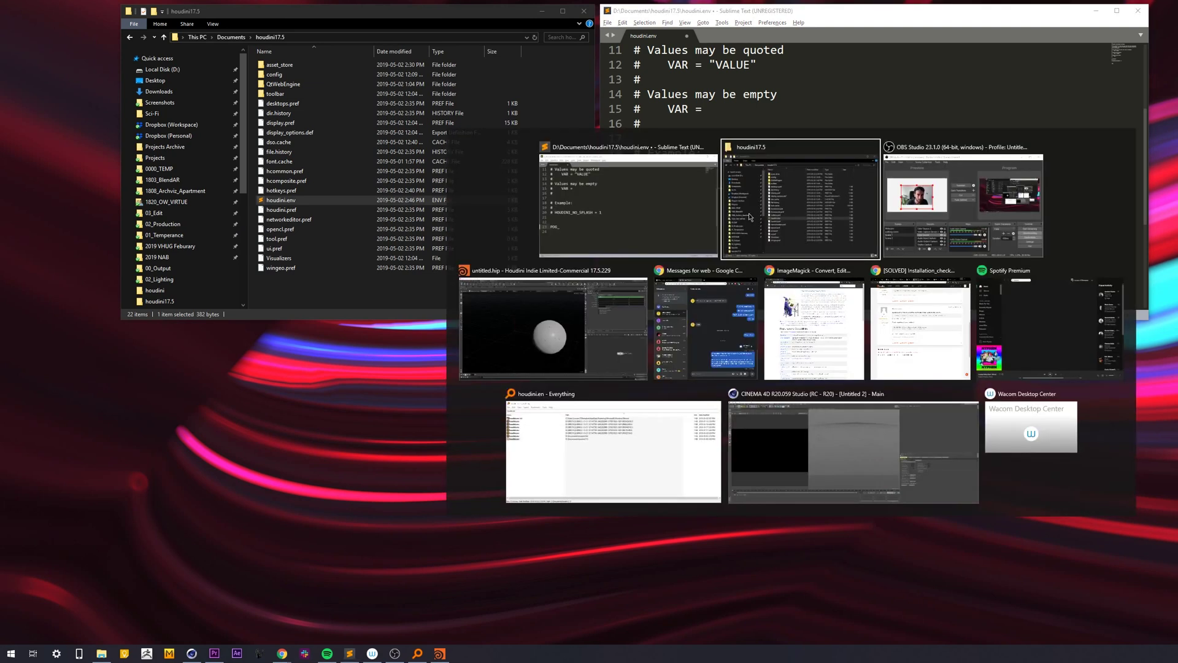
pyautogui.press('Tab')
pyautogui.press('Tab')
pyautogui.press('Tab')
pyautogui.press('Tab')
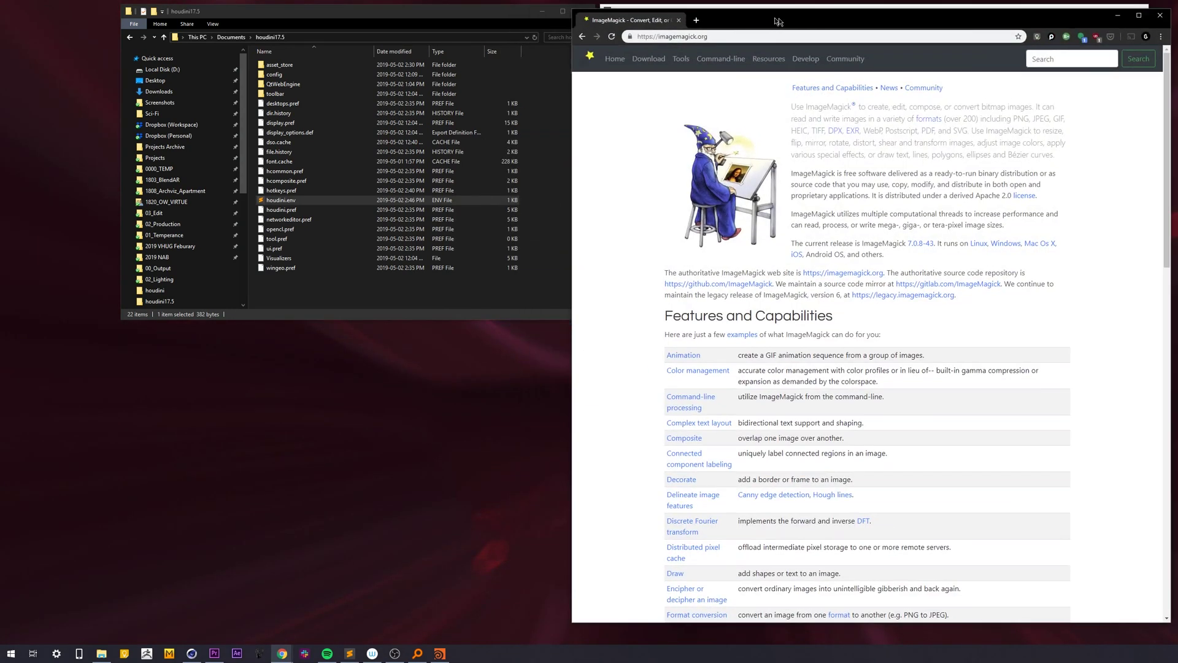
pyautogui.hotkey('alt', 'Tab')
pyautogui.write('IMAG')
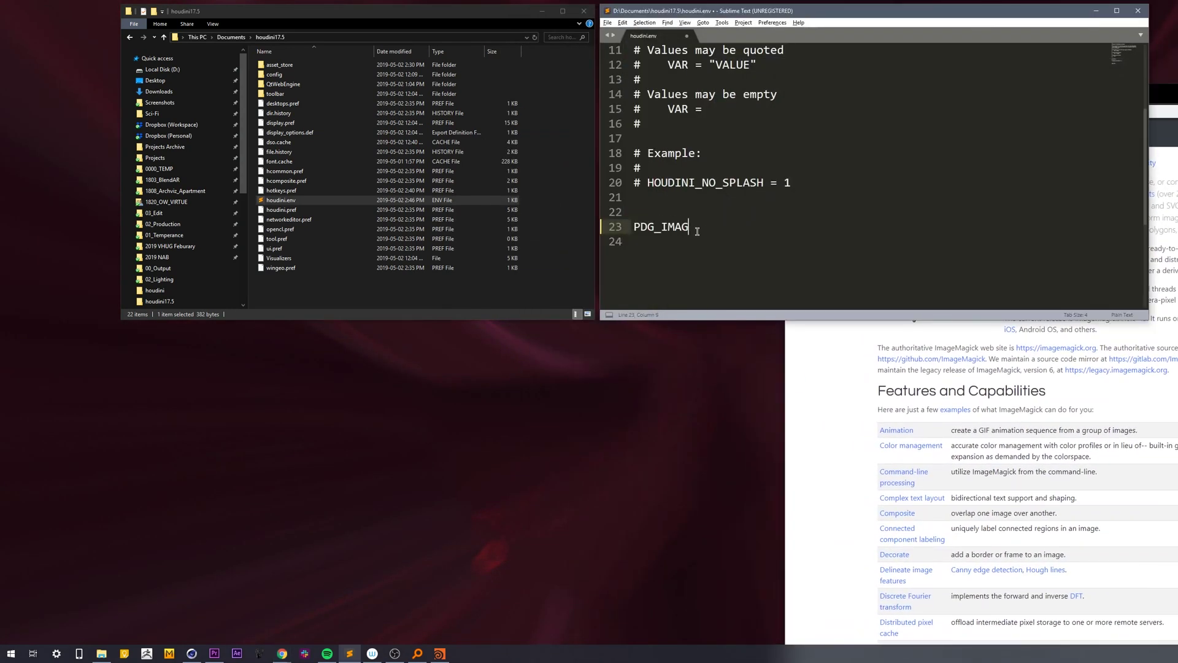
pyautogui.write('EMAGICK')
pyautogui.hotkey('alt', 'Tab')
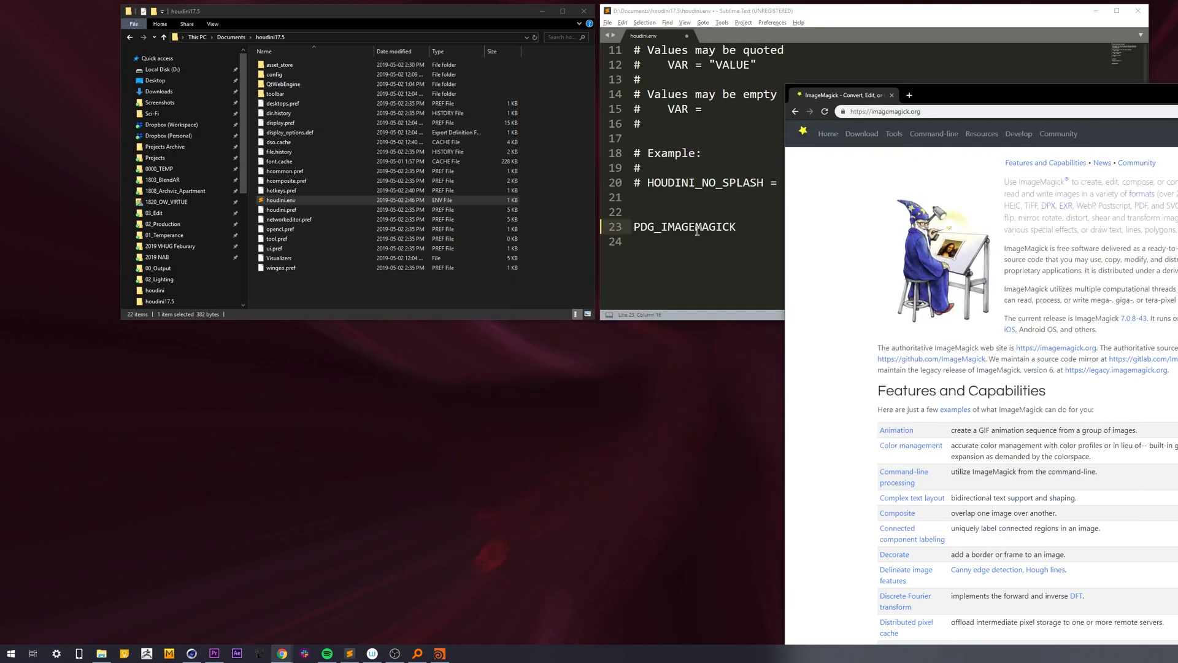
pyautogui.hotkey('alt', 'Tab')
pyautogui.write('.')
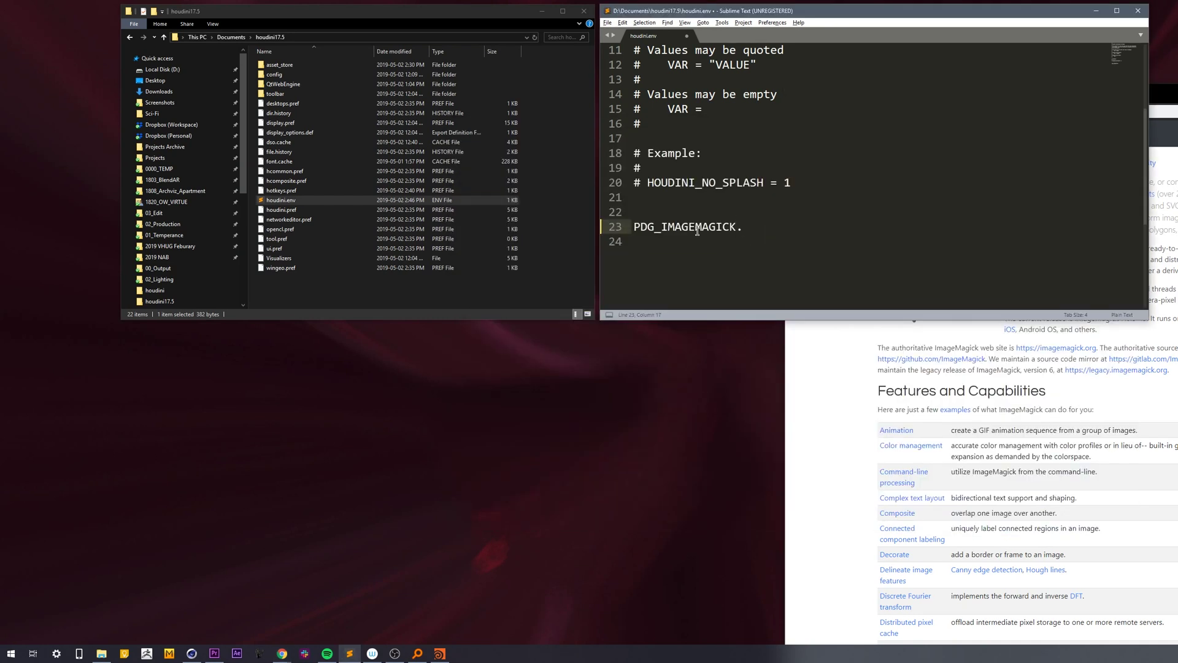
pyautogui.press('BackSpace')
pyautogui.write('= "')
# Review the ImageMagick page, close the browser, and return to File Explorer
pyautogui.click(839, 376)
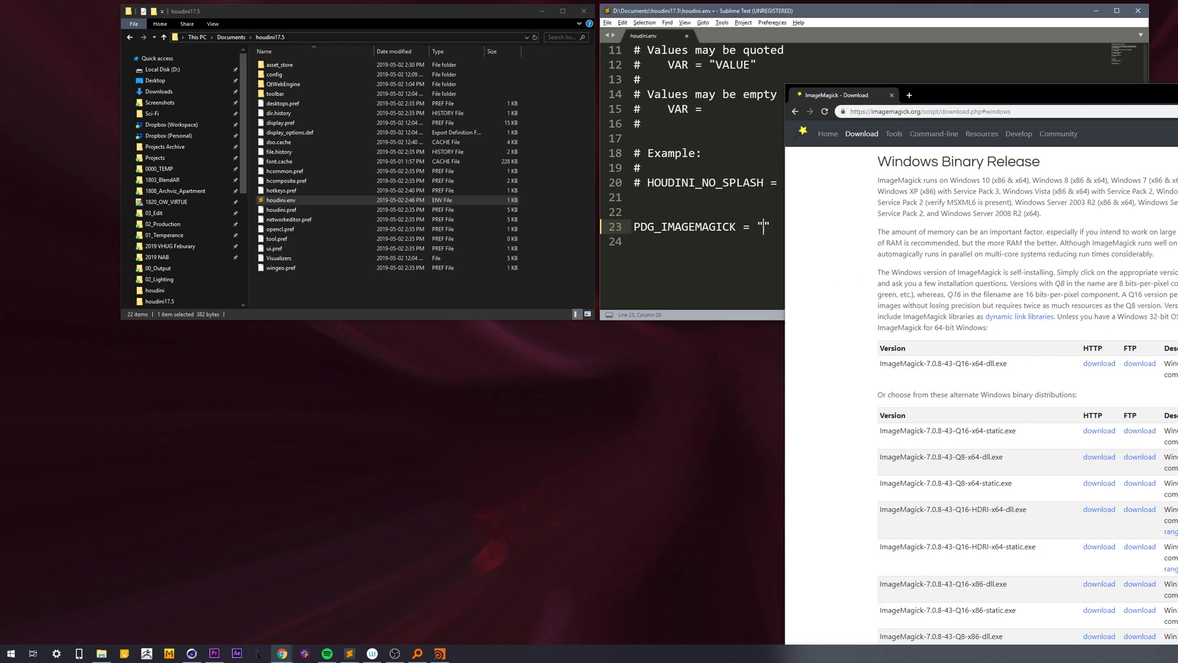
pyautogui.hotkey('ctrl', 'w')
pyautogui.click(102, 655)
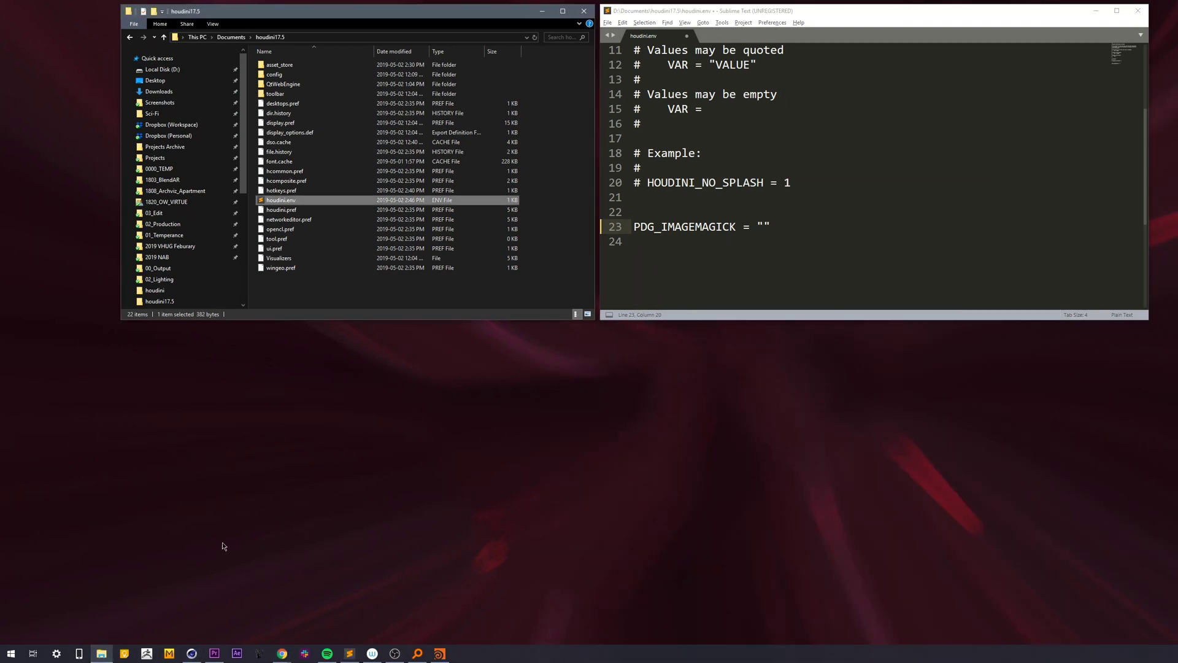
# Search Everything for IMAGEMA and select the ImageMagick-7.0.8-Q16 folder
pyautogui.hotkey('ctrl', 'space')
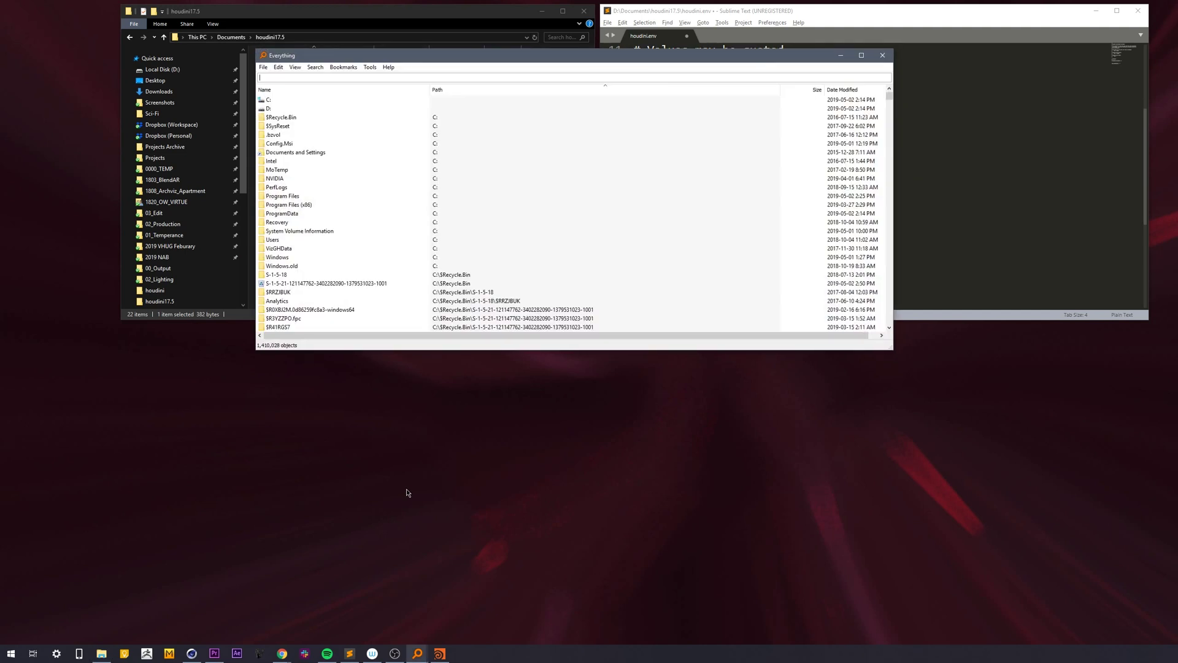
pyautogui.write('IMAGINE')
pyautogui.press('BackSpace')
pyautogui.press('BackSpace')
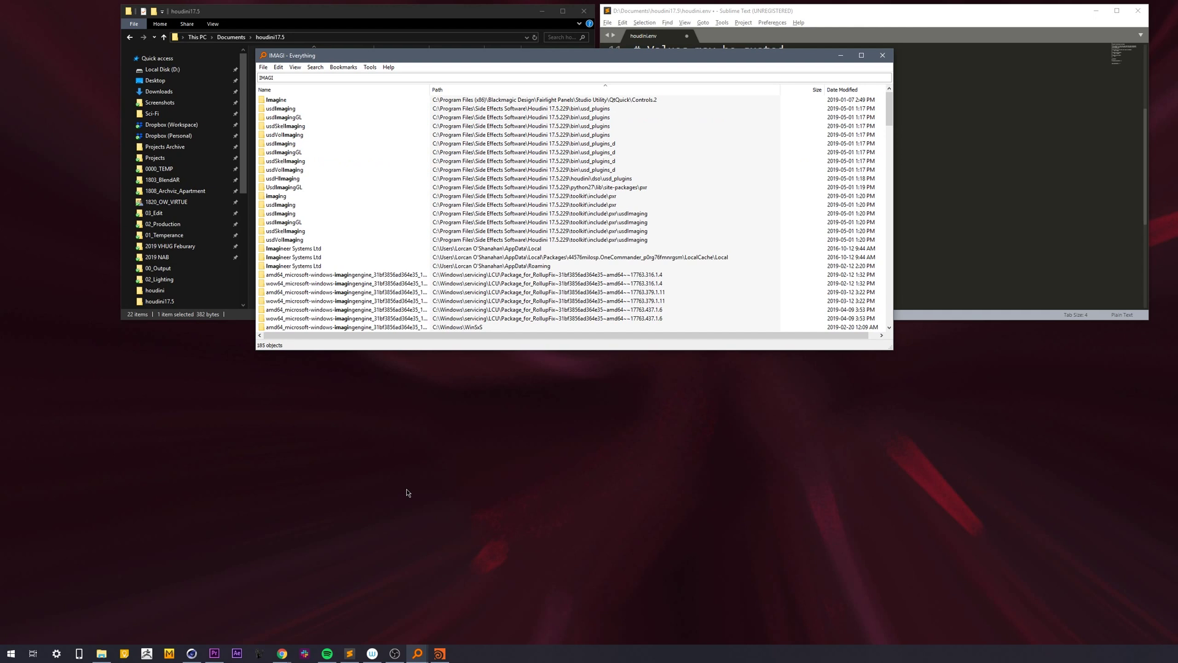
pyautogui.press('BackSpace')
pyautogui.write('EMA')
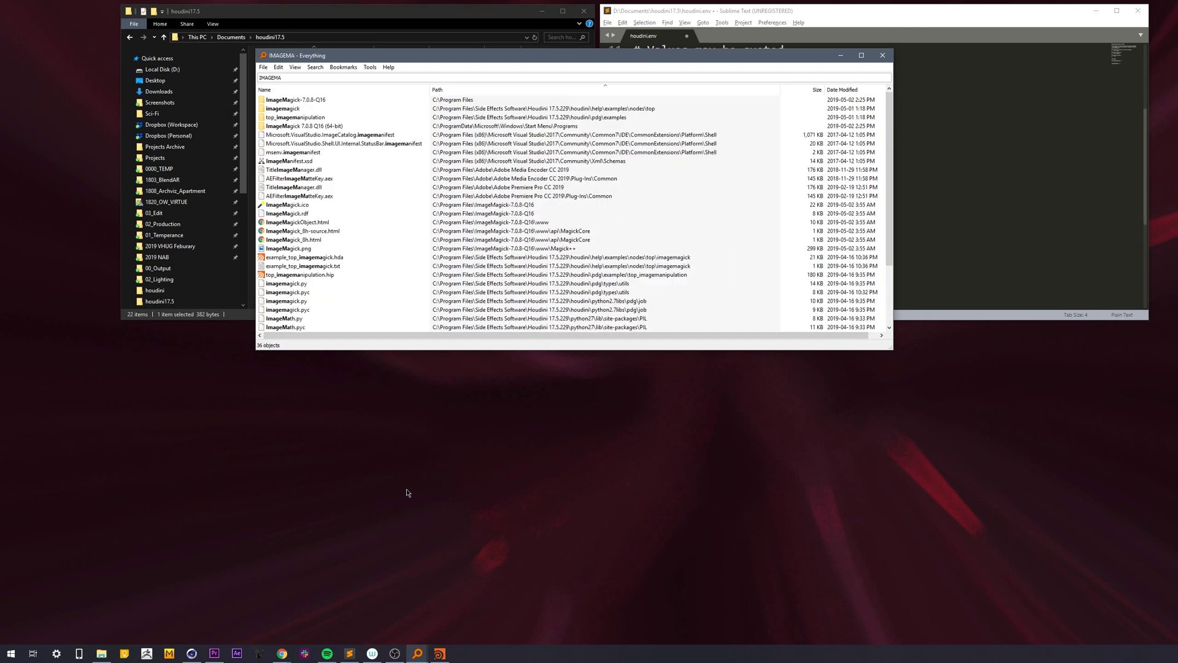
pyautogui.press('Down')
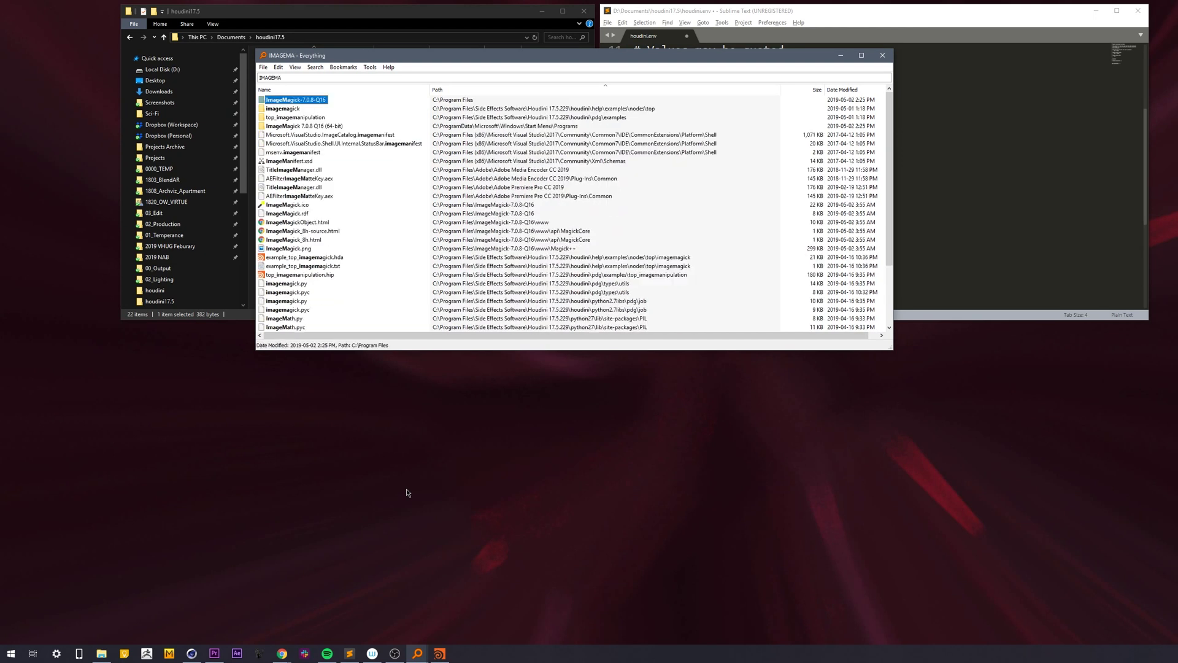
# Copy magick.exe's full path from the ImageMagick-7.0.8-Q16 folder
pyautogui.doubleClick(302, 101)
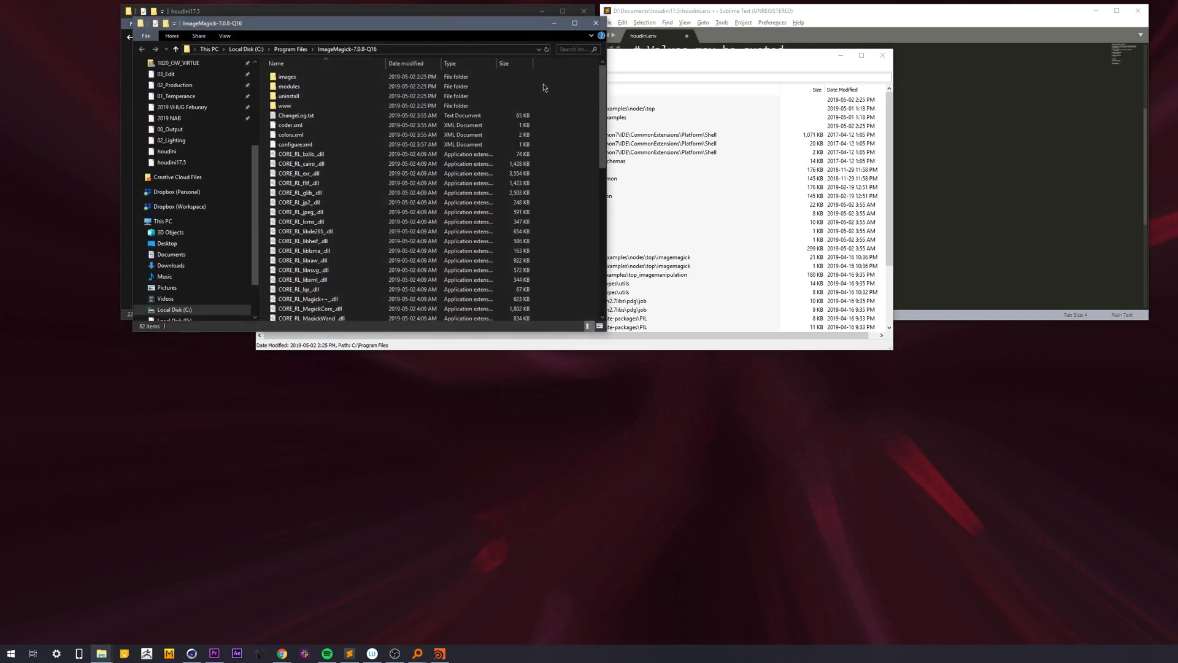
pyautogui.click(882, 55)
pyautogui.moveTo(325, 22); pyautogui.dragTo(365, 67)
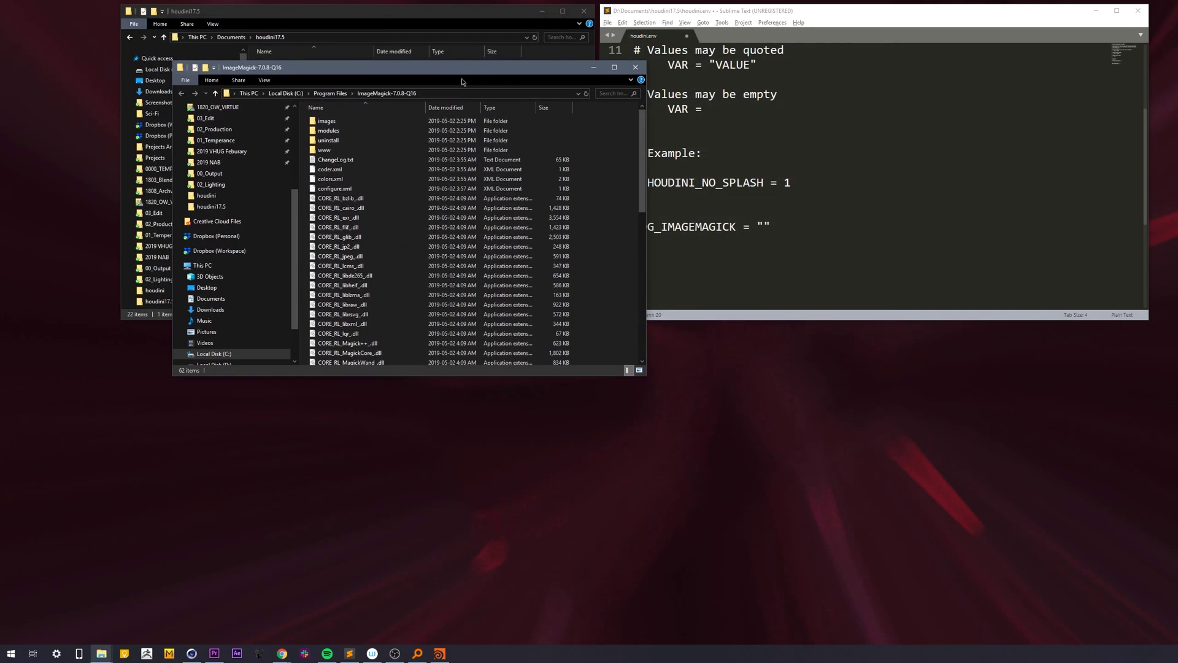
pyautogui.scroll(-1, 365, 227)
pyautogui.scroll(-12, 365, 226)
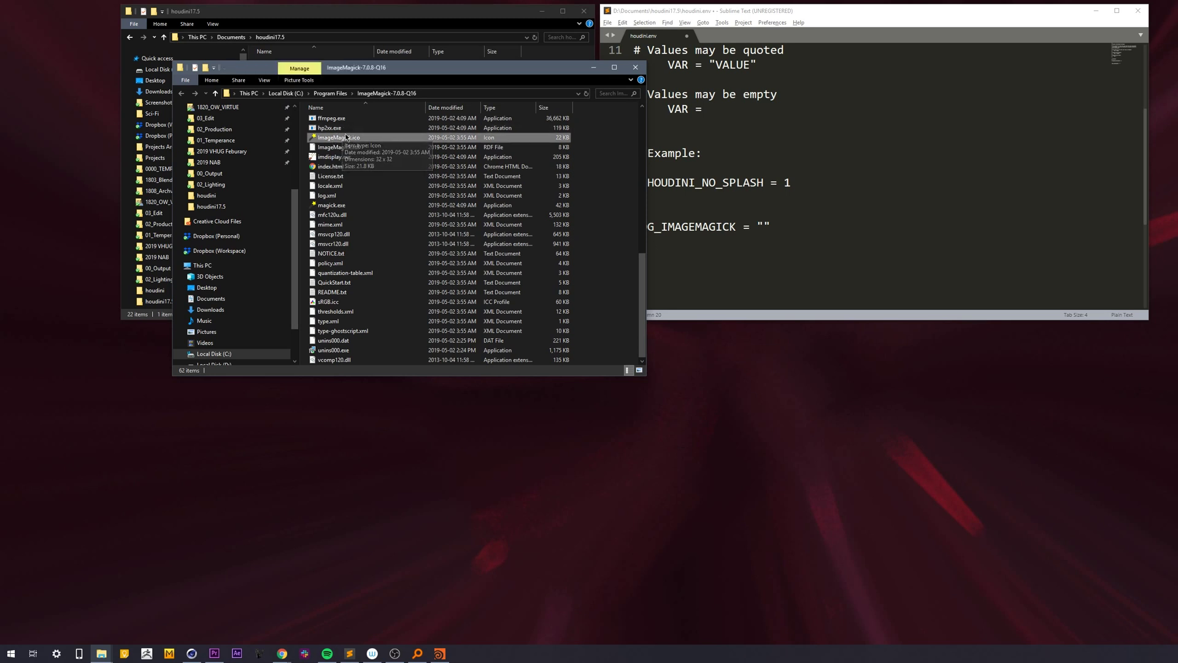
pyautogui.click(332, 118)
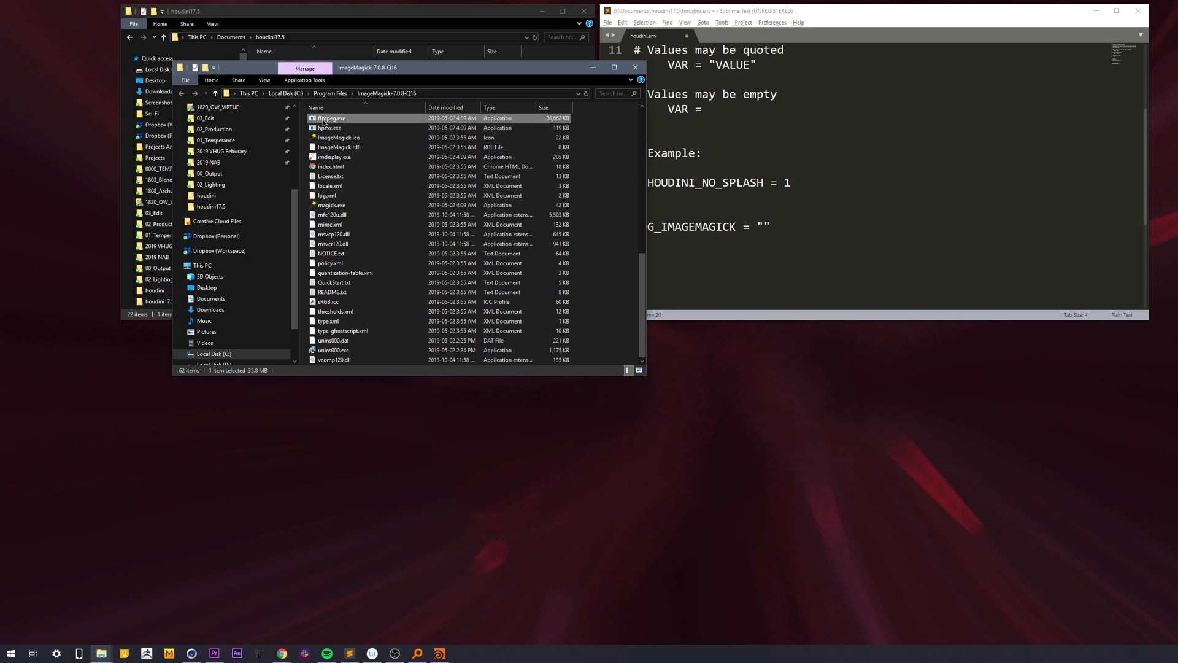
pyautogui.click(331, 205)
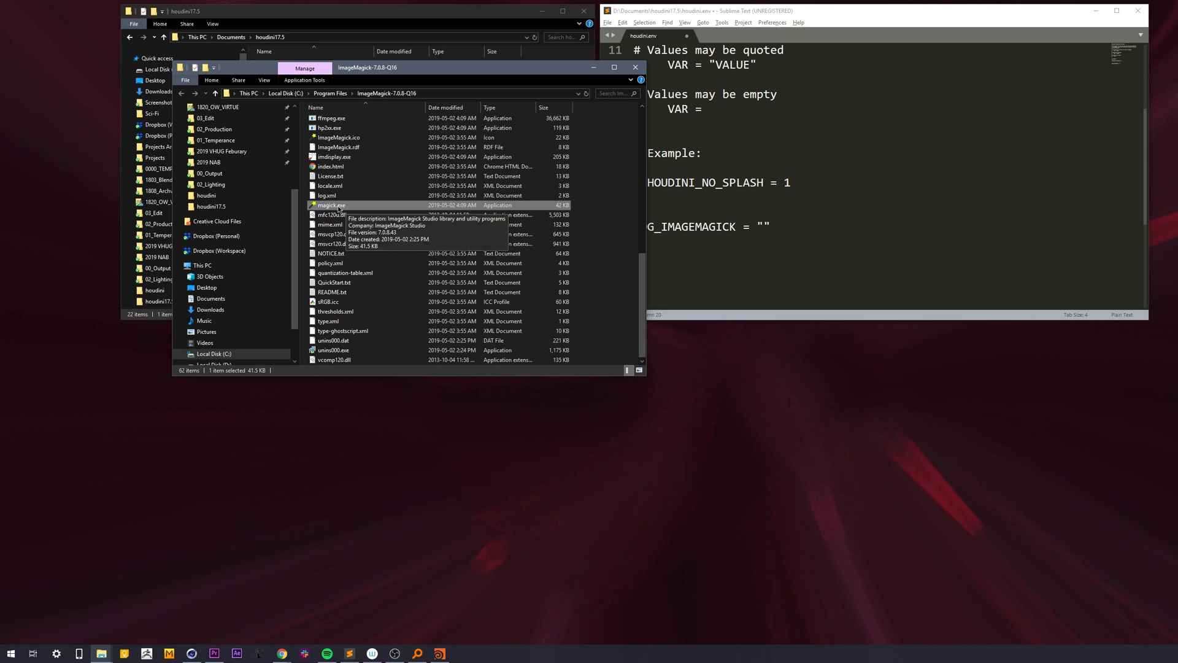
pyautogui.rightClick(338, 209)
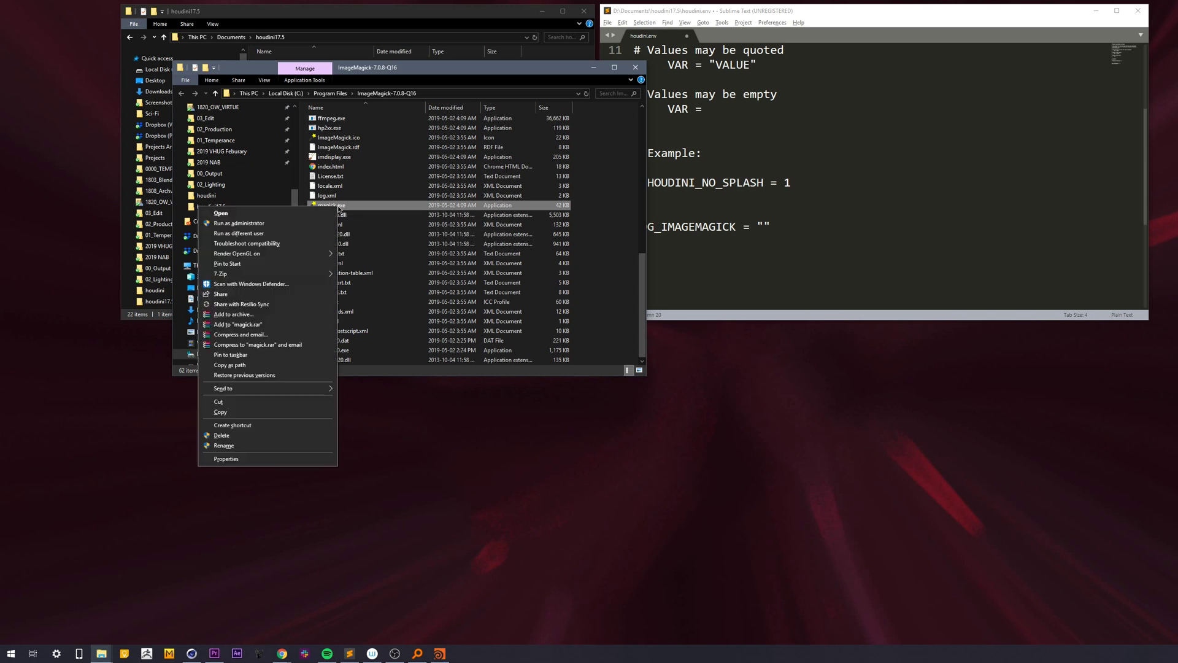
pyautogui.click(236, 365)
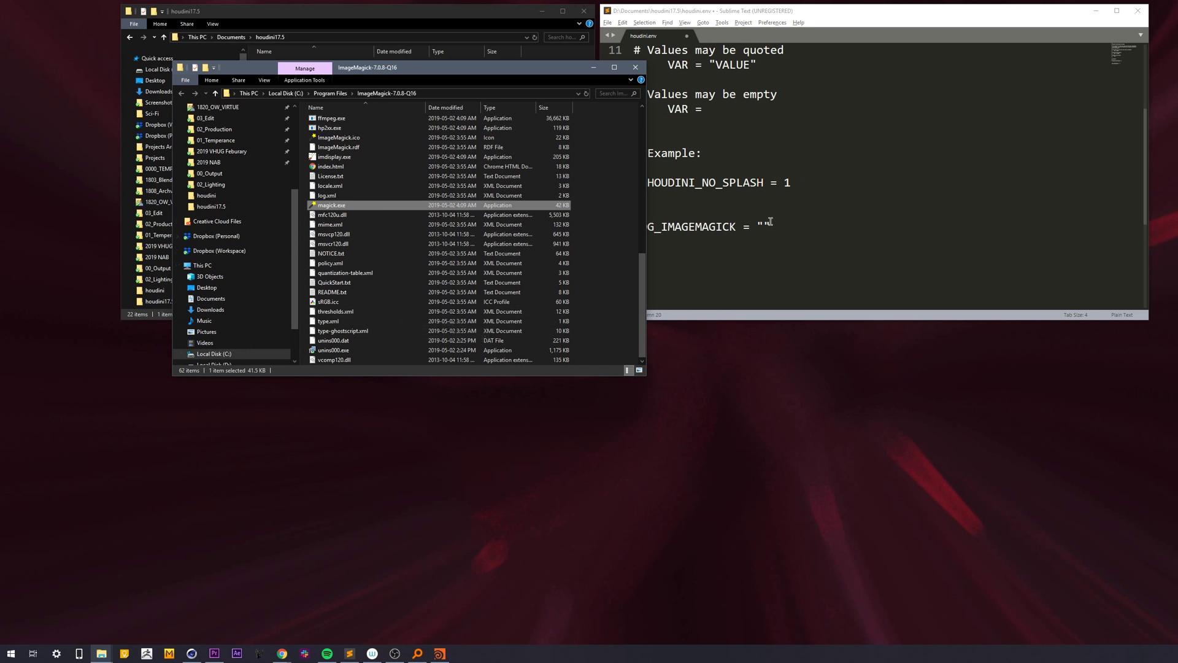
# Paste the magick.exe path as the PDG_IMAGEMAGICK value on line 23
pyautogui.click(771, 222)
pyautogui.press('BackSpace')
pyautogui.press('BackSpace')
pyautogui.hotkey('ctrl', 'v')
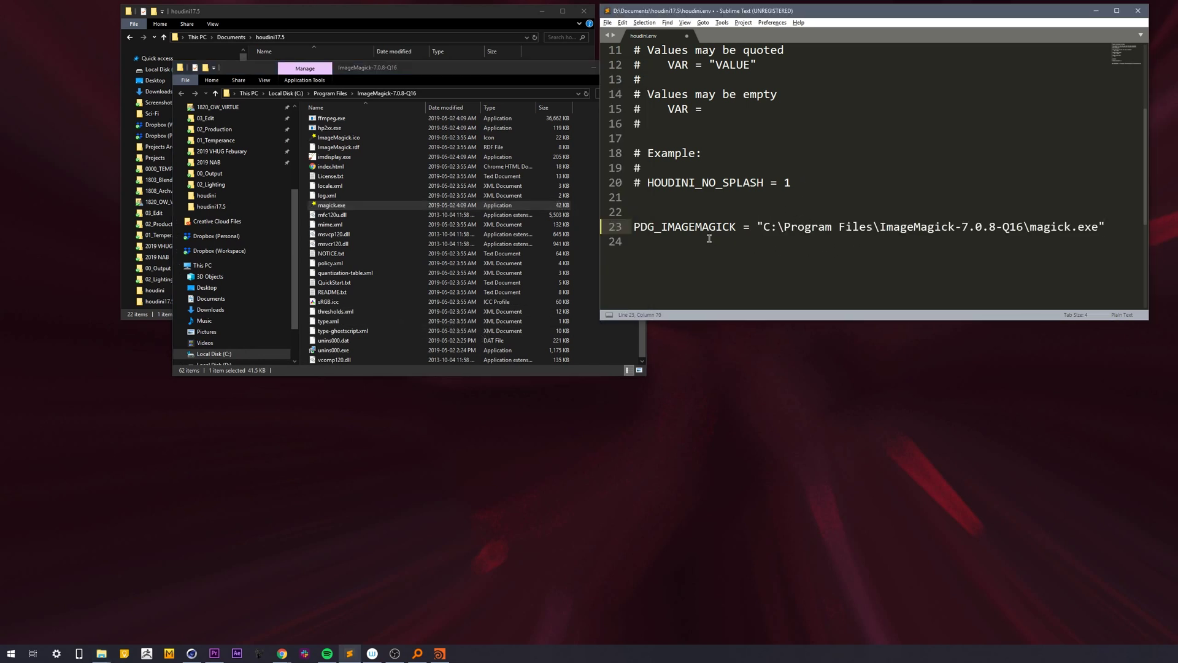
# Start a PDG_FFMPEG entry on empty line 24 of houdini.env
pyautogui.click(709, 239)
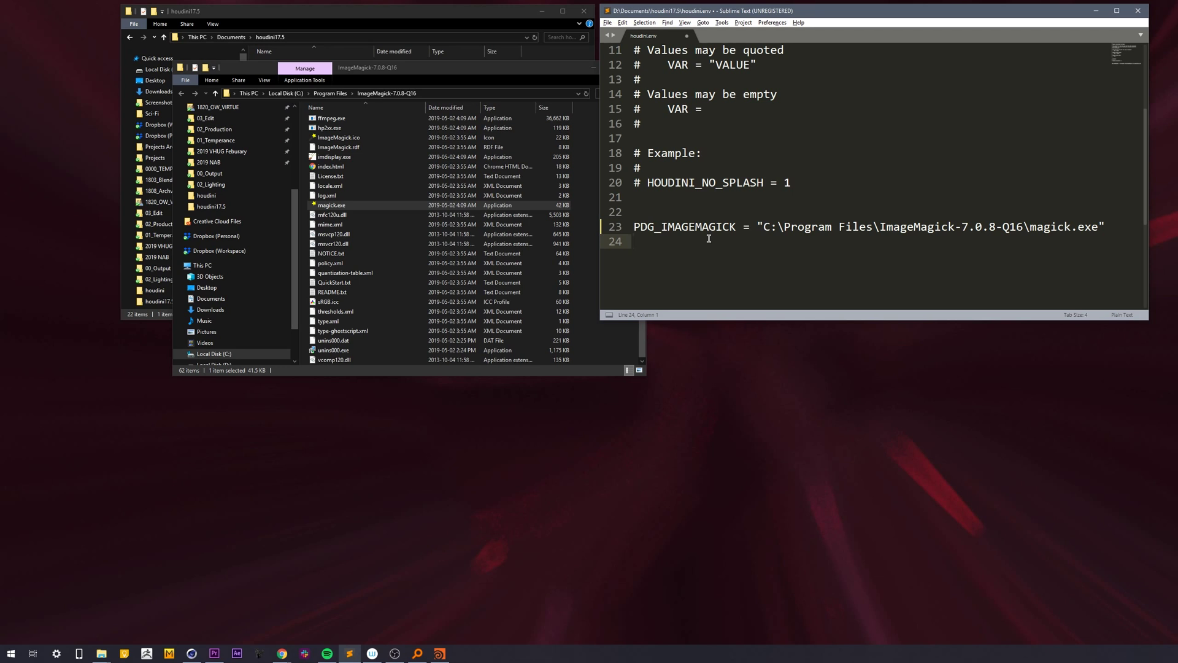
pyautogui.write('pdg')
pyautogui.press('BackSpace')
pyautogui.press('BackSpace')
pyautogui.press('BackSpace')
pyautogui.write('PDG')
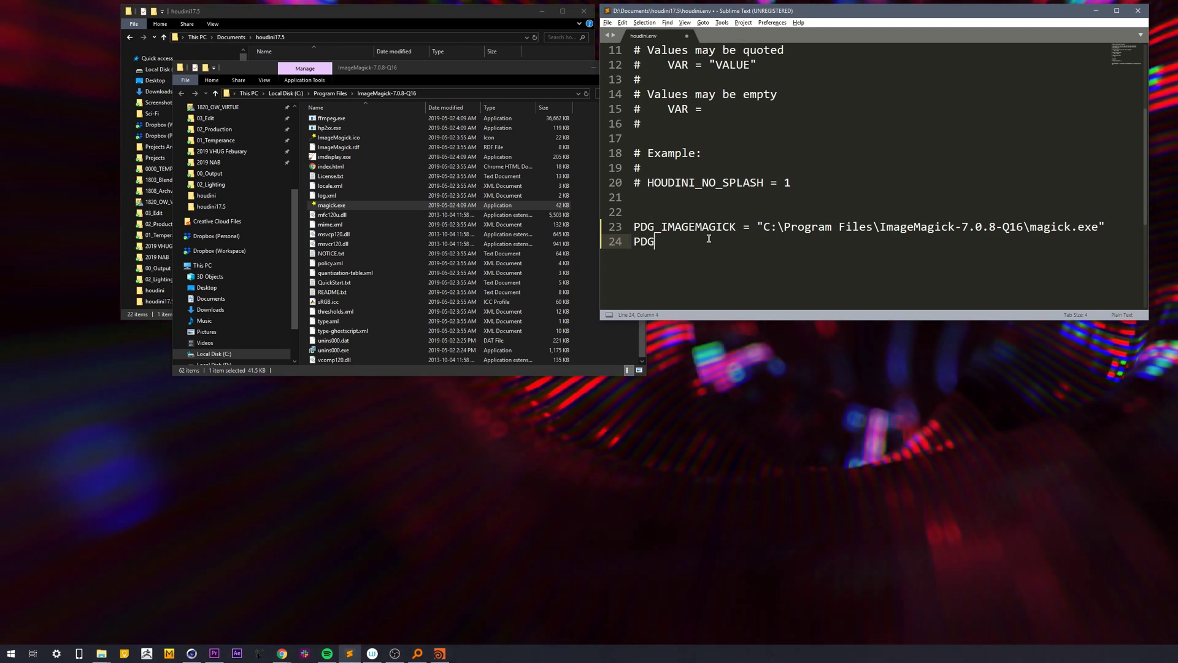
pyautogui.write('_')
pyautogui.write('G')
pyautogui.write('FM')
pyautogui.write('PEG')
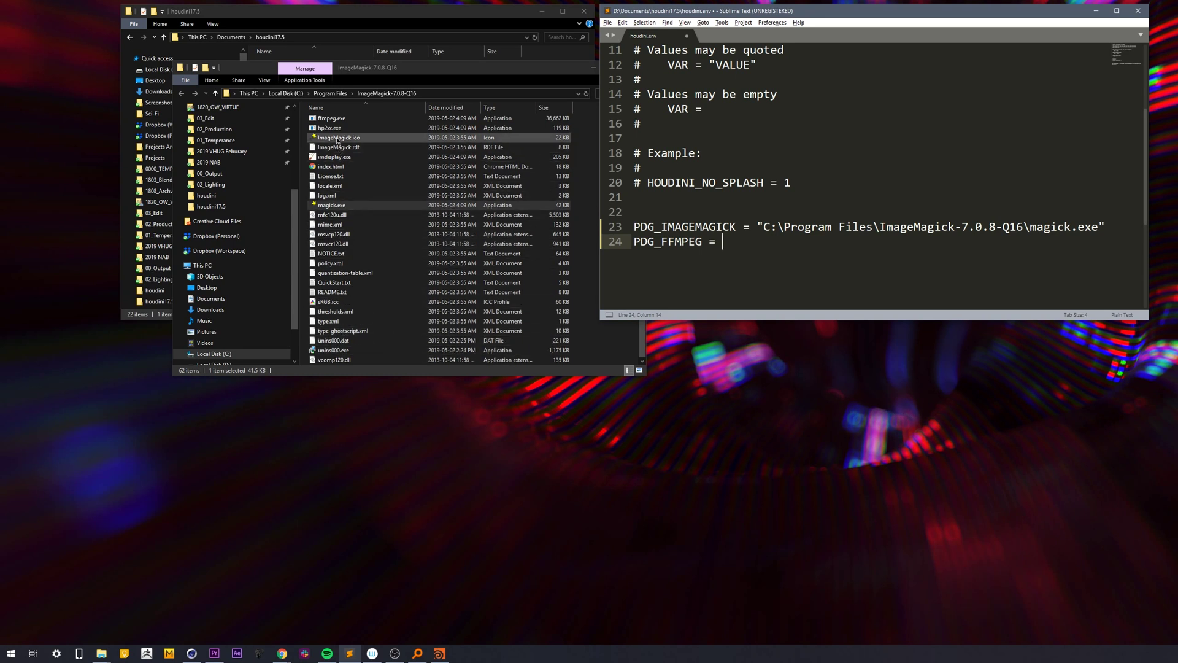
# Paste ffmpeg.exe's copied path as the PDG_FFMPEG value, then minimise Sublime Text
pyautogui.rightClick(348, 119)
pyautogui.press('Escape')
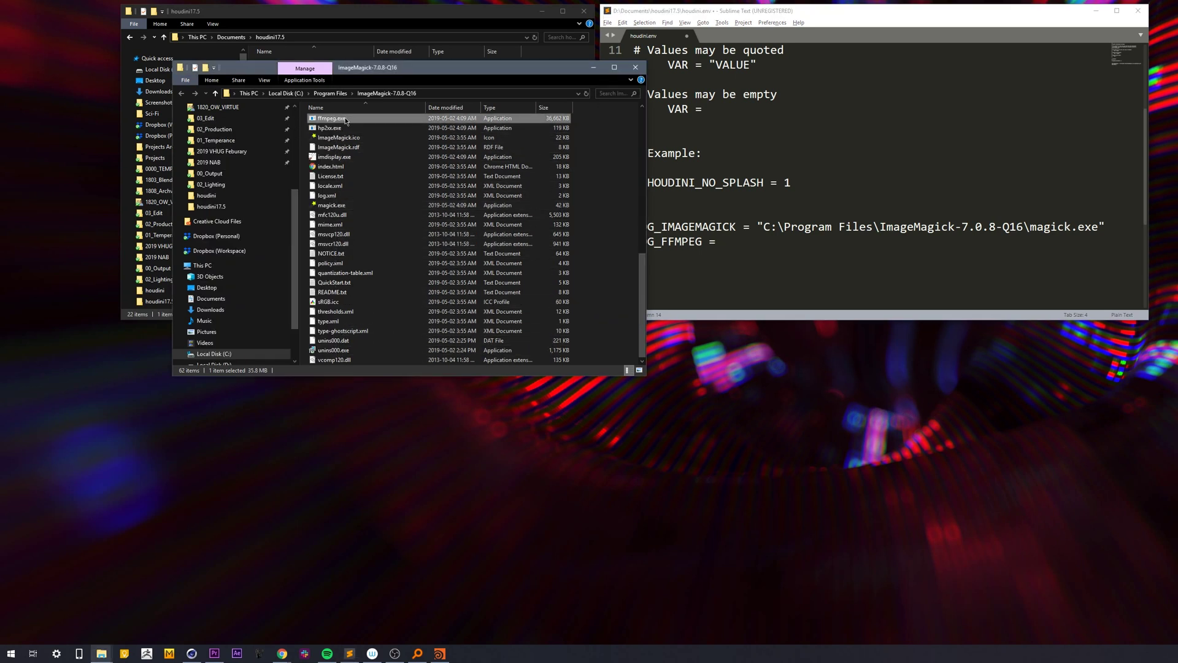
pyautogui.keyDown('shift'); pyautogui.rightClick(347, 120); pyautogui.keyUp('shift')
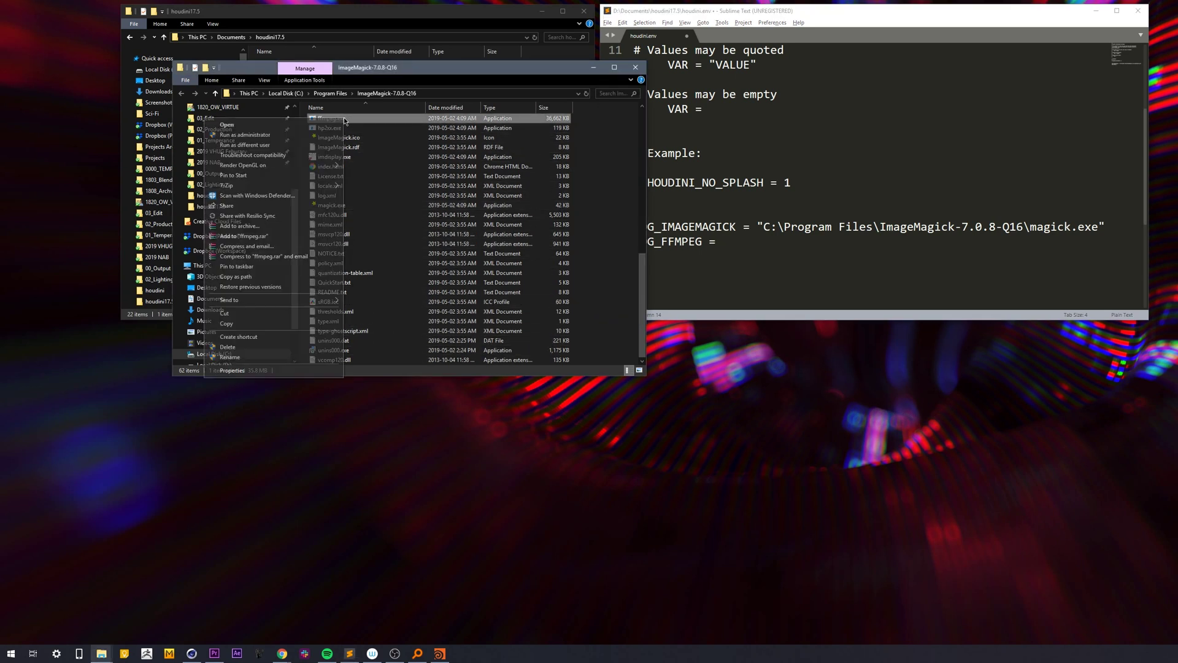
pyautogui.click(251, 276)
pyautogui.click(773, 242)
pyautogui.hotkey('ctrl', 'v')
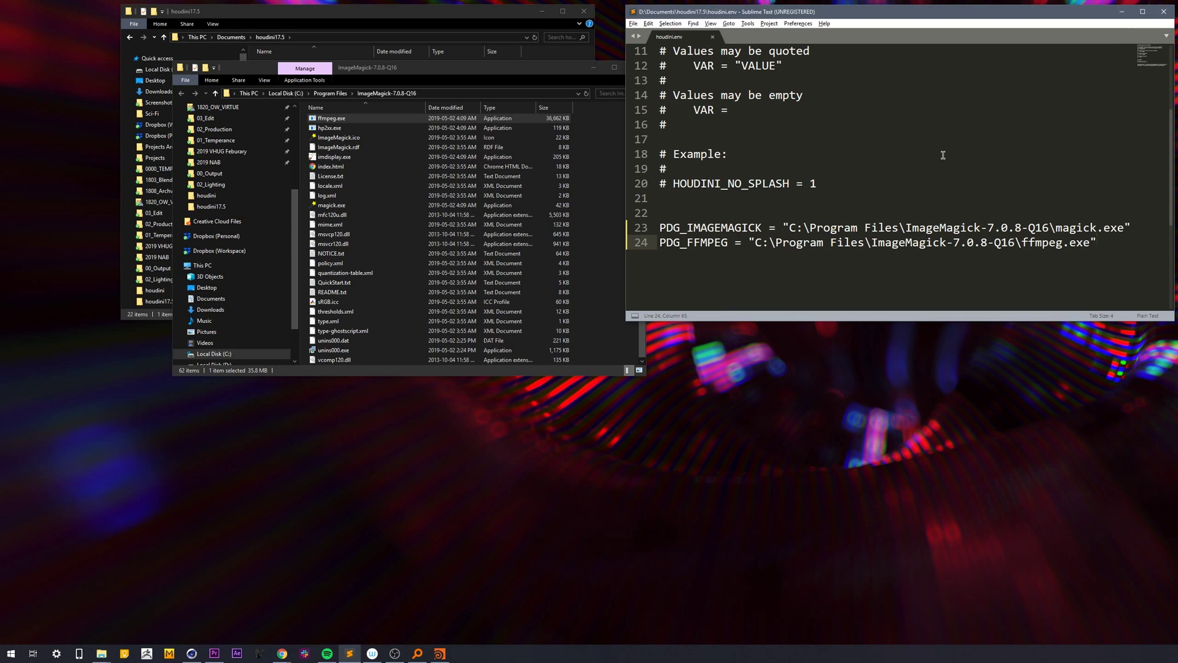
pyautogui.click(1122, 11)
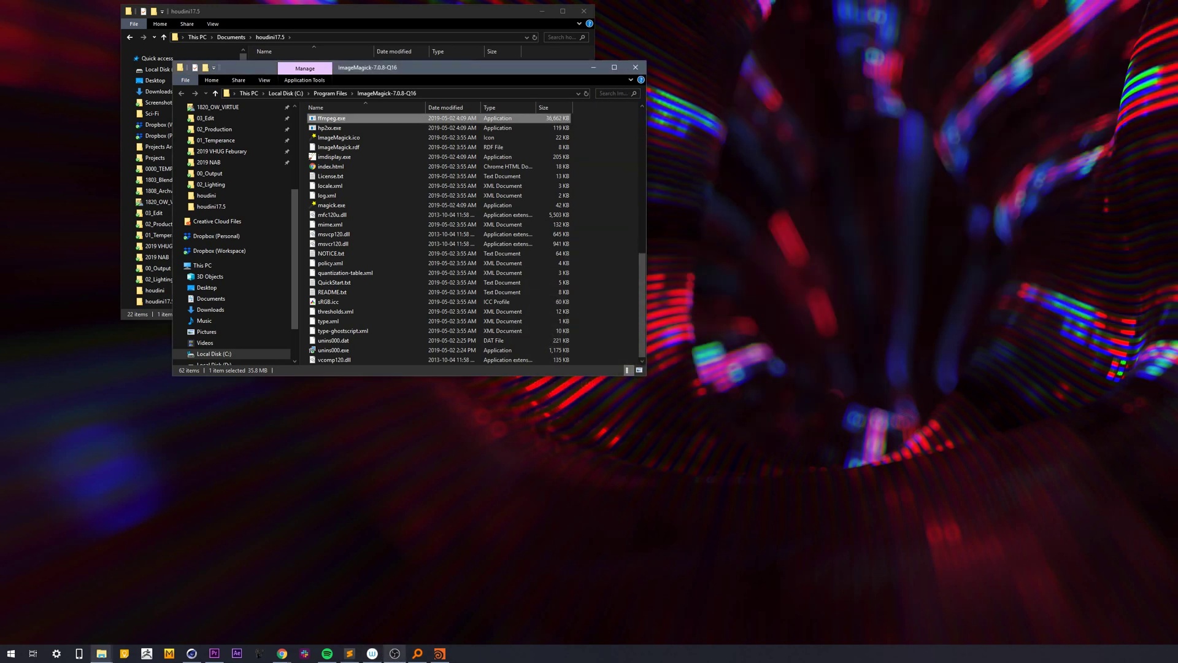
# Launch Houdini Indie 17.5.229 via Start search and close both Explorer windows
pyautogui.press('super')
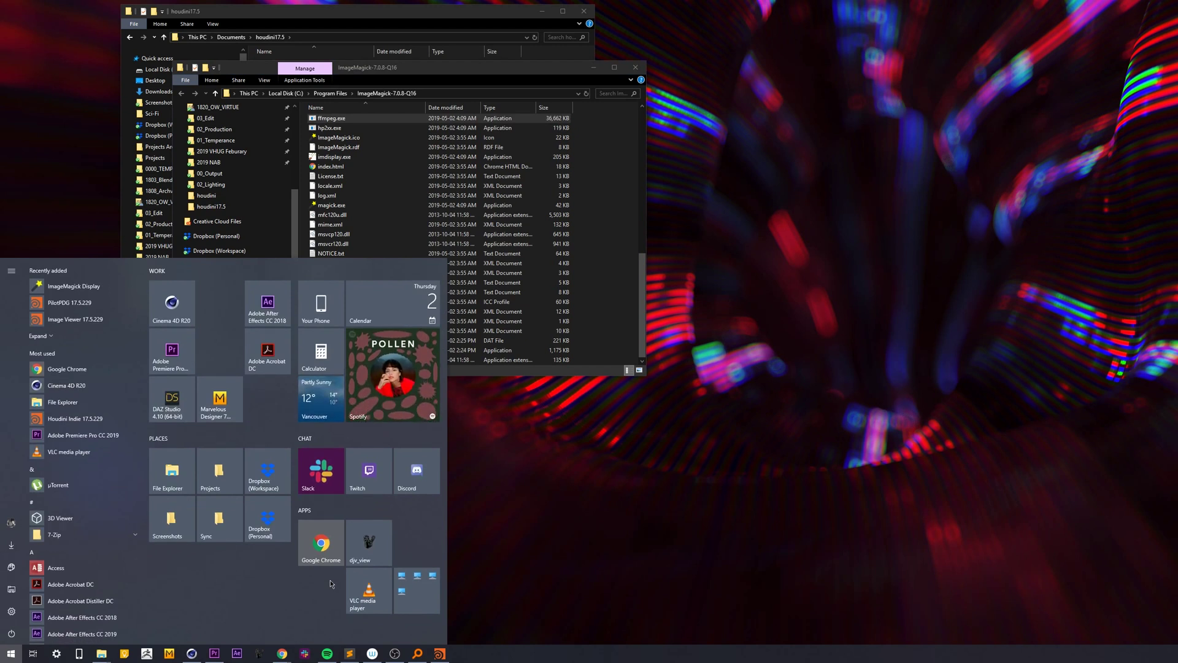
pyautogui.write('houdini')
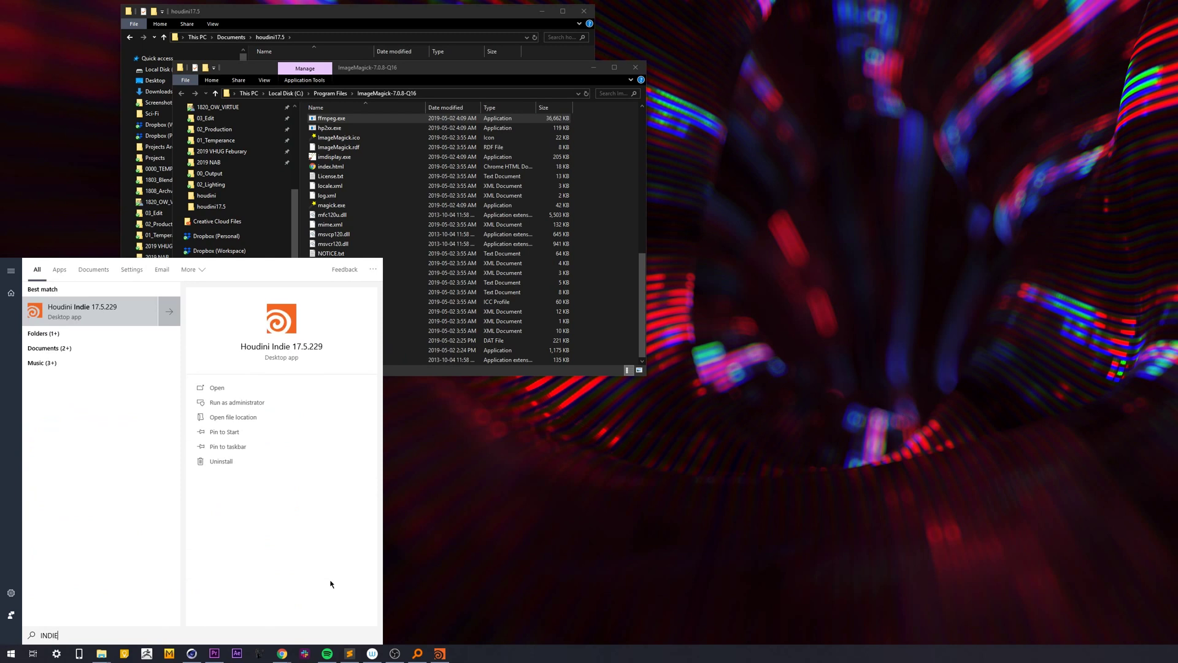
pyautogui.press('Escape')
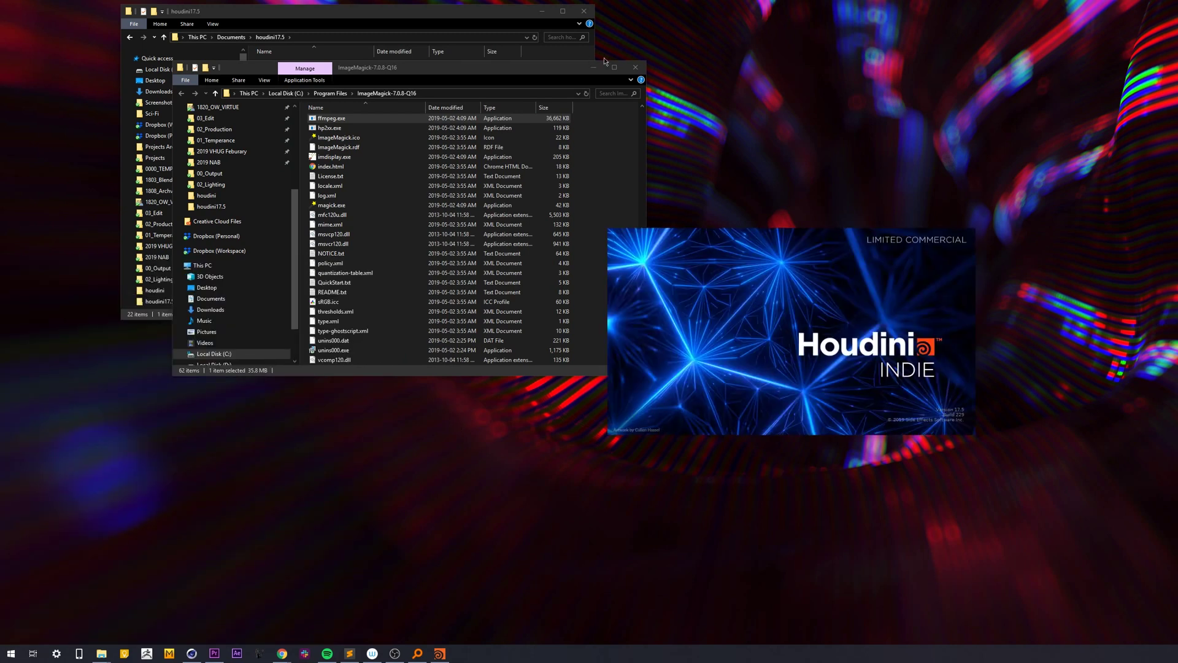
pyautogui.click(594, 67)
pyautogui.click(542, 11)
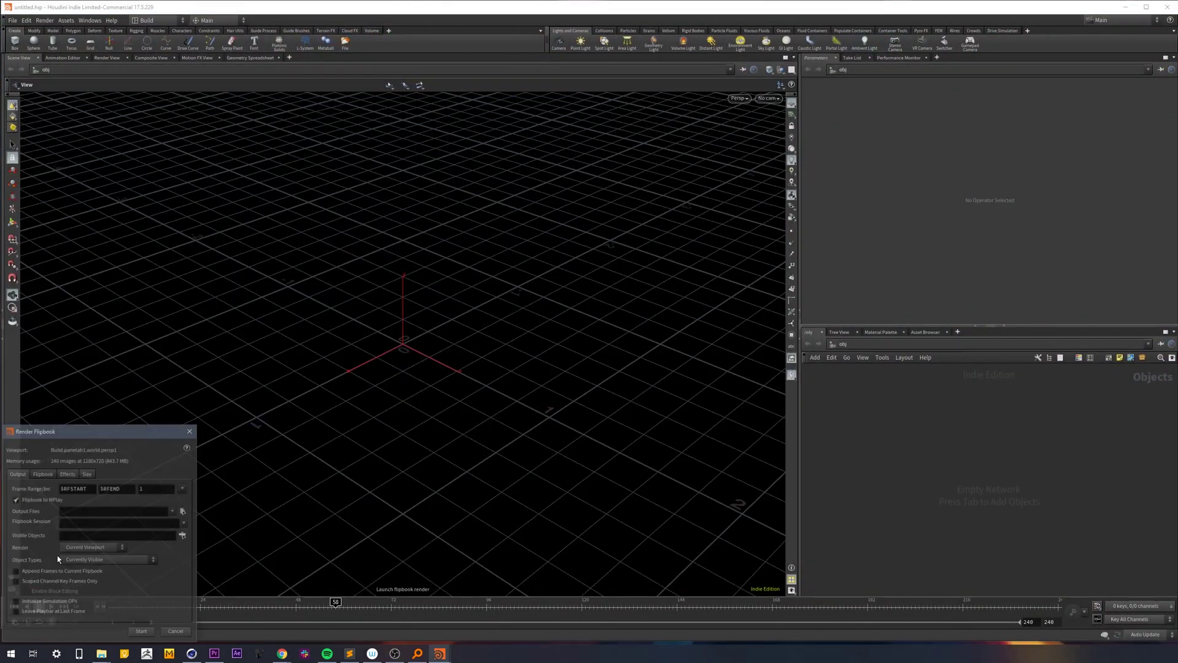
# Render the 50-frame flipbook into MPlay and open MPlay's File menu
pyautogui.click(135, 488)
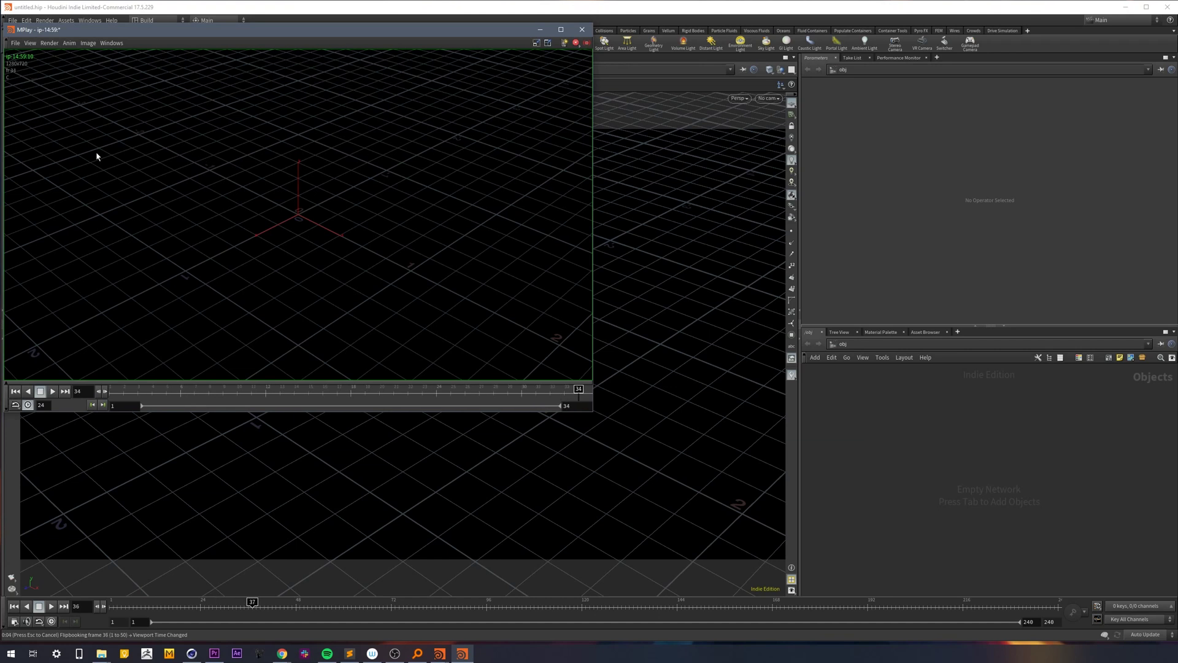
pyautogui.click(15, 43)
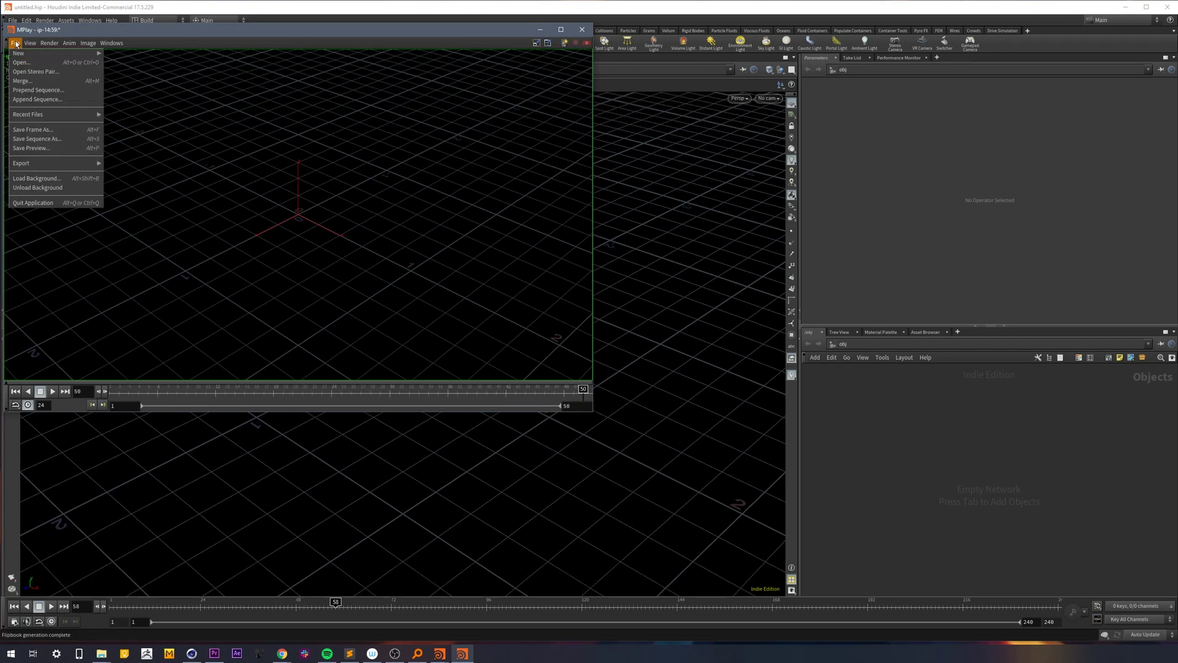
# Set the ffmpeg mp4 export JPEG quality to 42 and attempt to save
pyautogui.moveTo(37, 163)
pyautogui.click(136, 179)
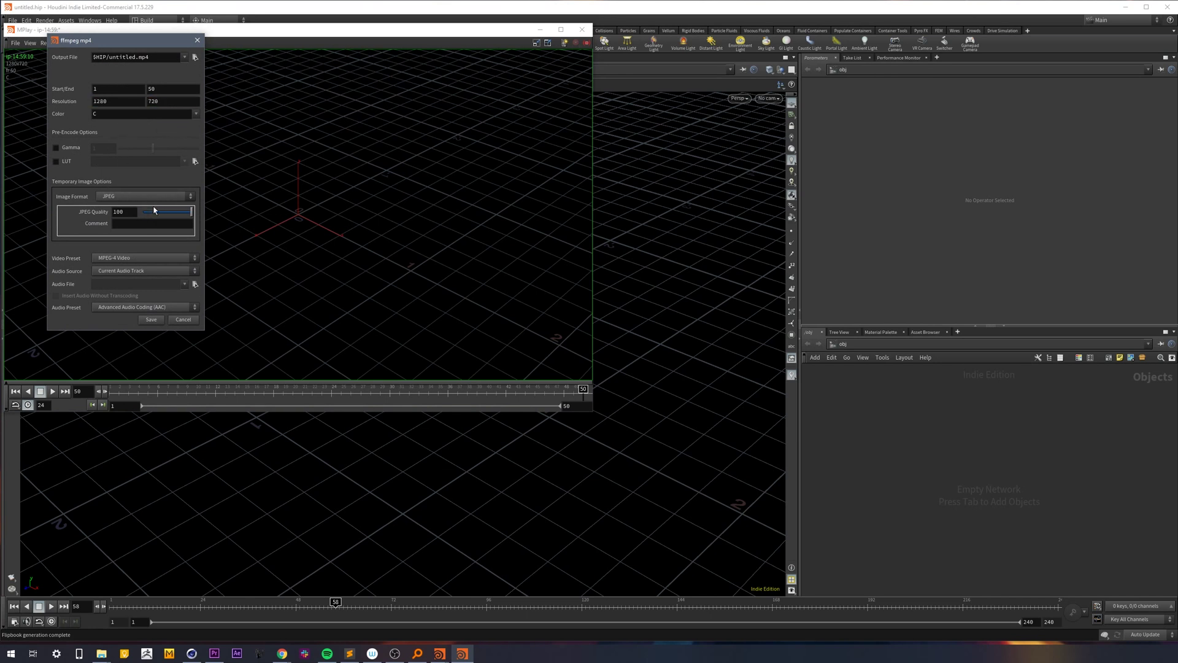
pyautogui.moveTo(190, 211); pyautogui.dragTo(159, 212)
pyautogui.moveTo(70, 45); pyautogui.dragTo(187, 65)
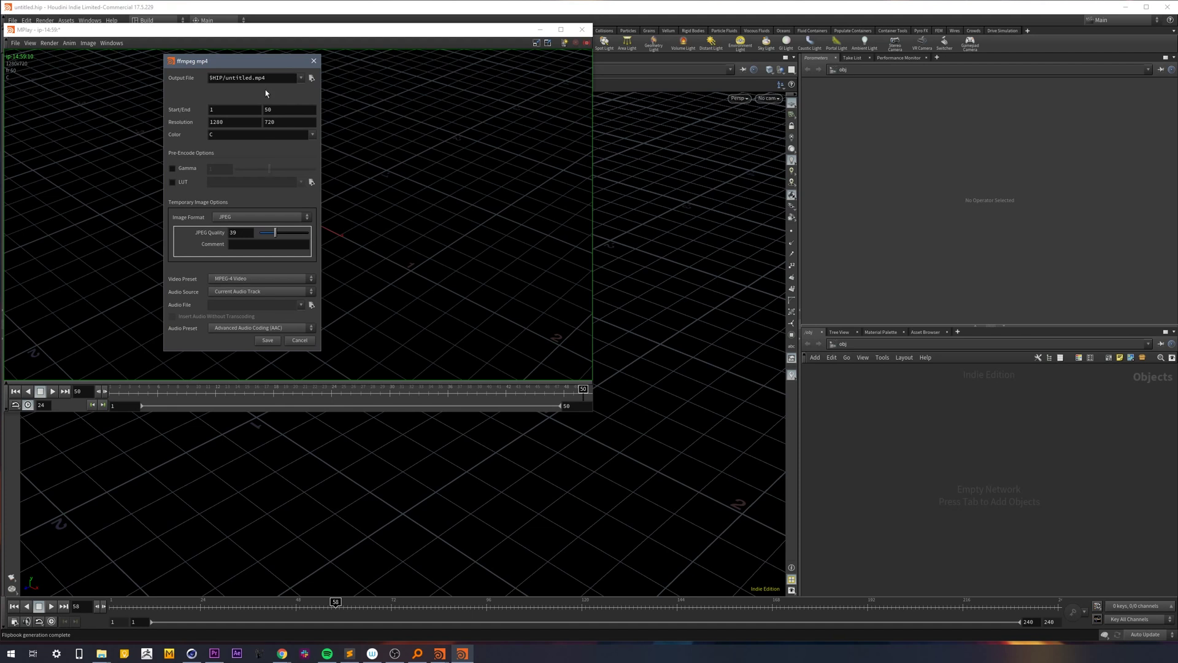
pyautogui.moveTo(38, 36); pyautogui.dragTo(92, 43)
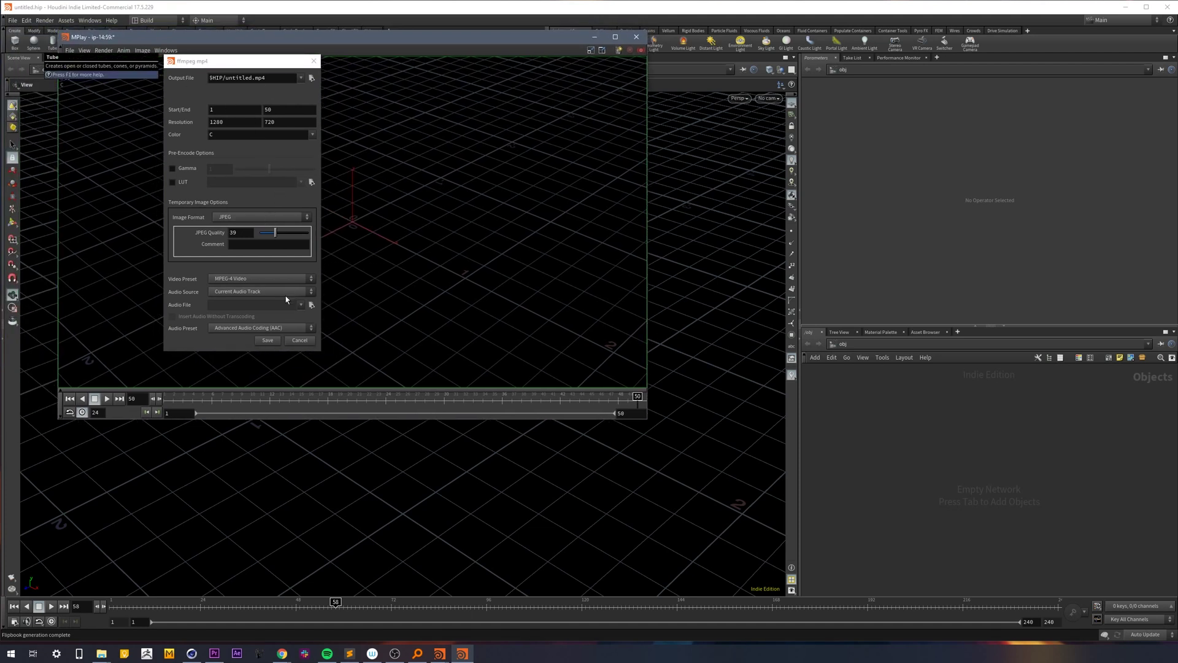
pyautogui.moveTo(275, 232); pyautogui.dragTo(276, 232)
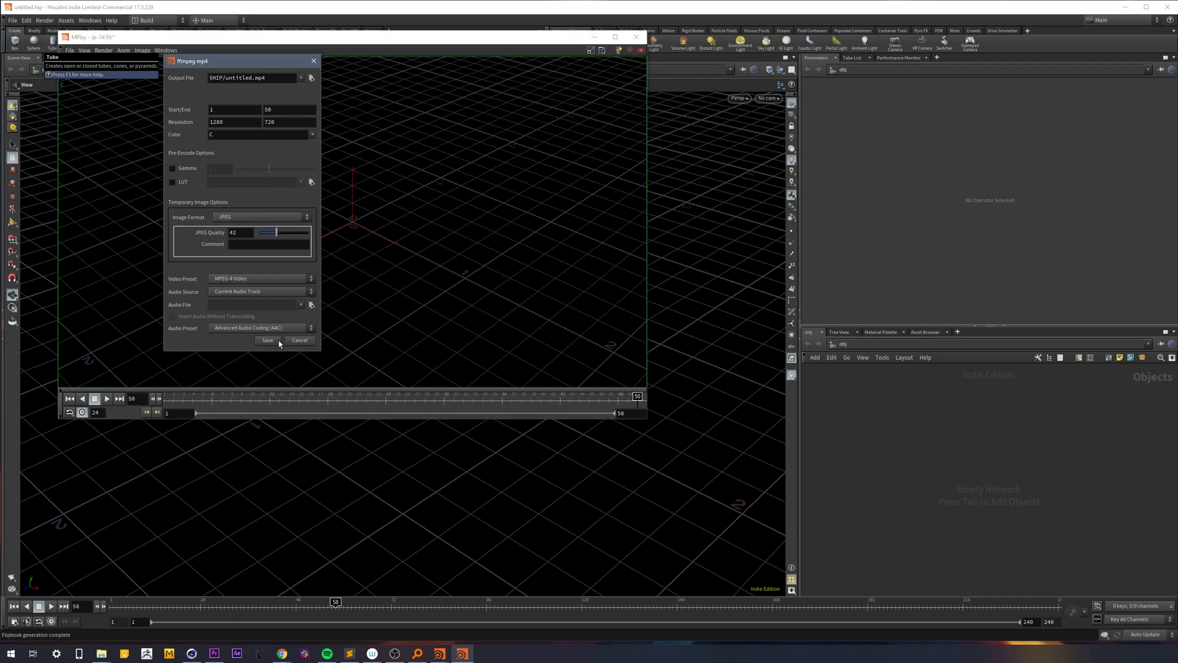
pyautogui.click(278, 342)
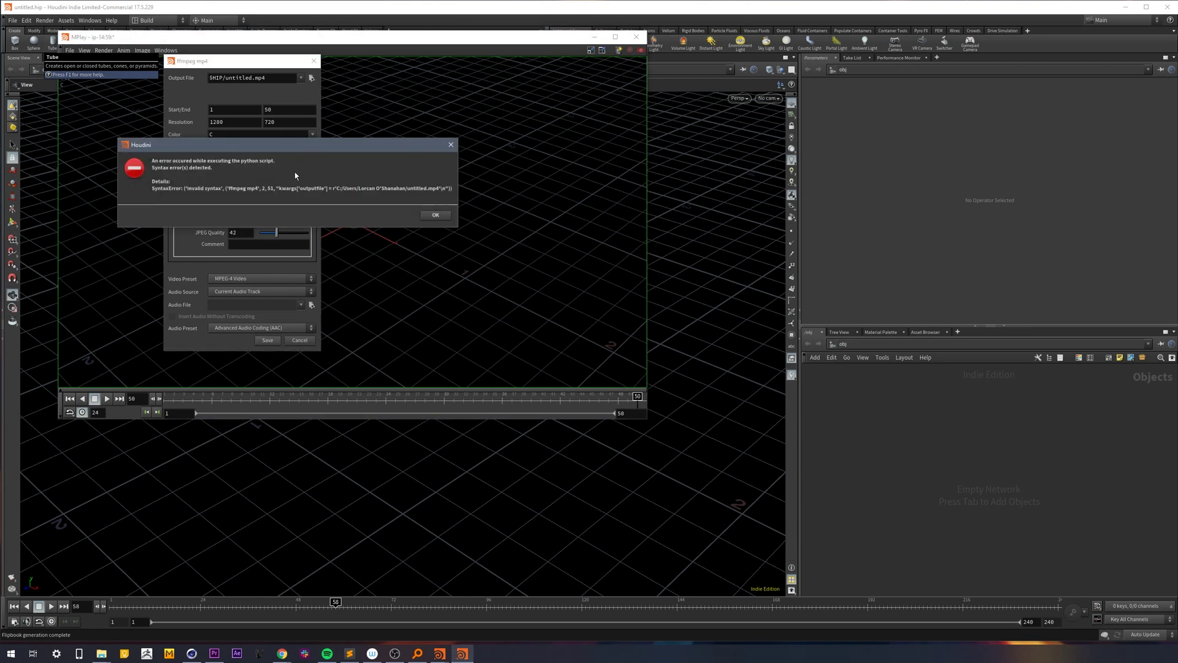
# After the Python error, export the movie to Desktop/untitled.mp4
pyautogui.click(438, 215)
pyautogui.click(311, 78)
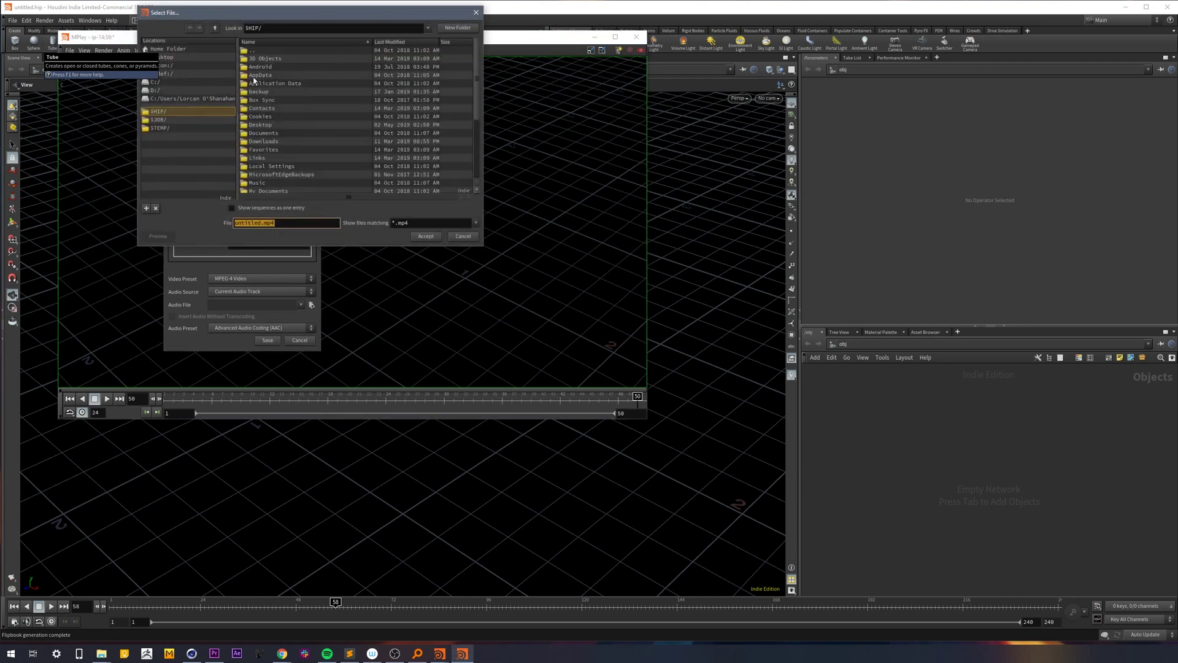
pyautogui.click(171, 57)
pyautogui.click(424, 236)
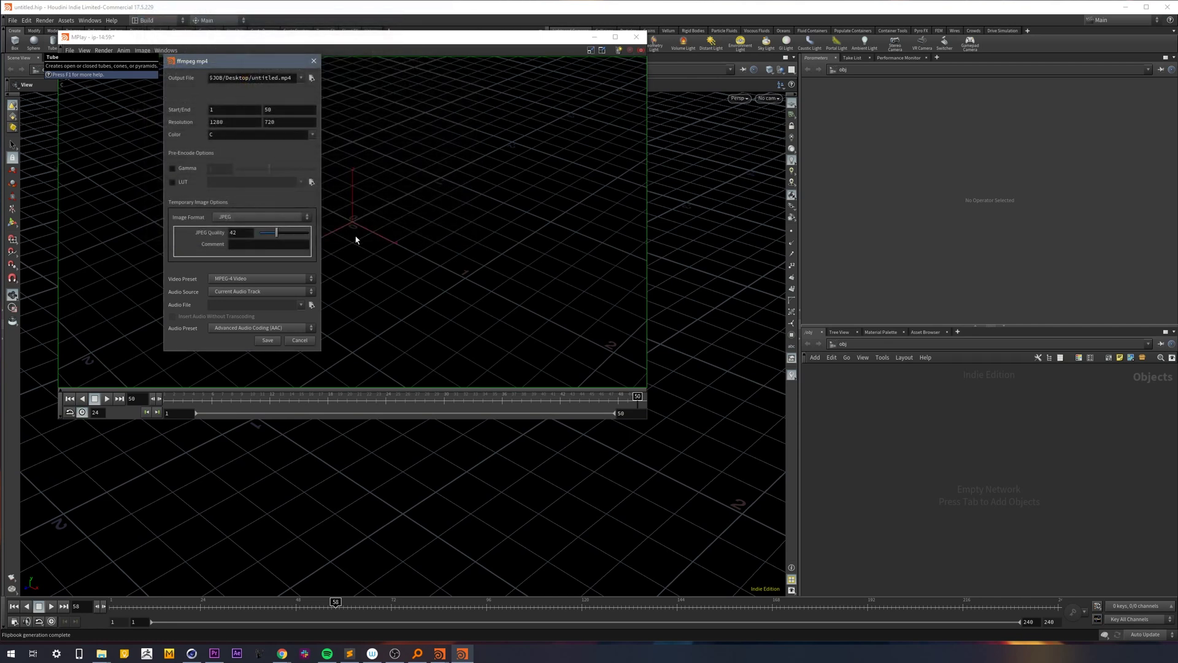
pyautogui.click(282, 340)
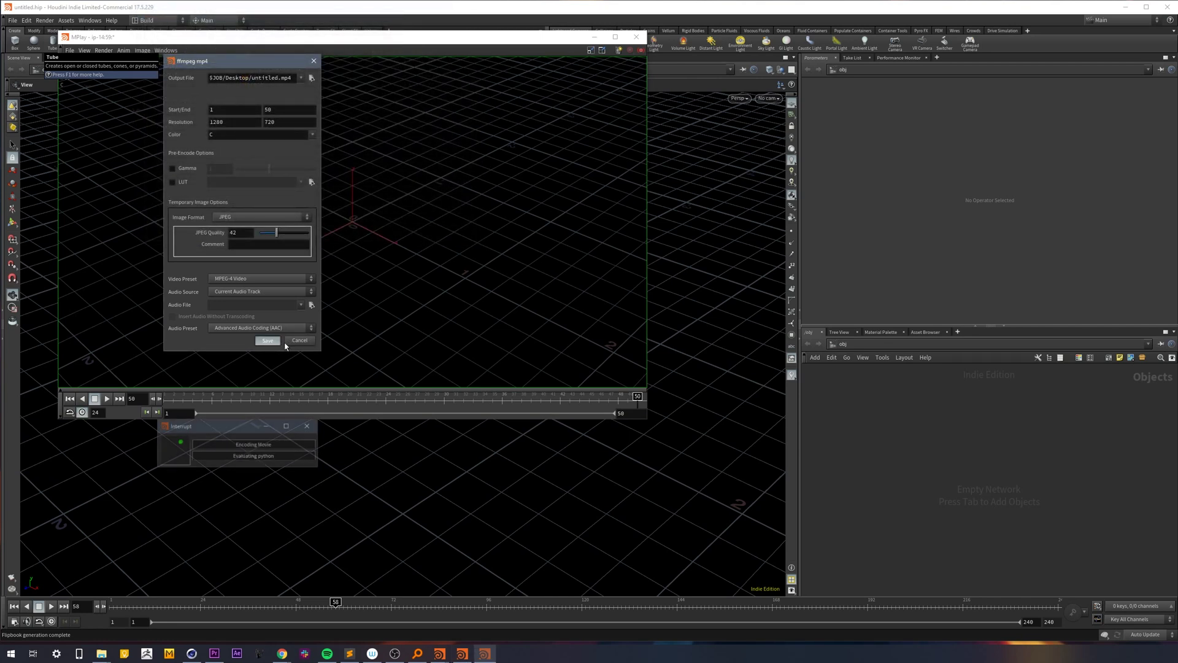
pyautogui.click(377, 371)
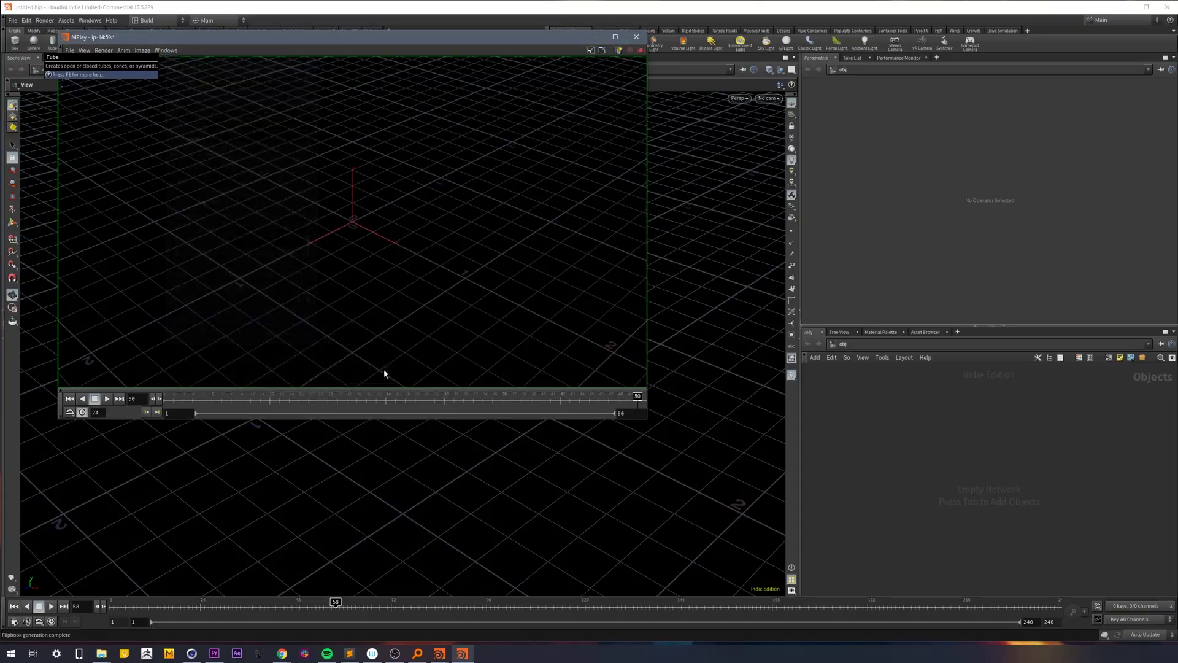
# Play untitled.mp4 from the desktop, then view its 107 KB file properties
pyautogui.press('super+d')
pyautogui.doubleClick(19, 24)
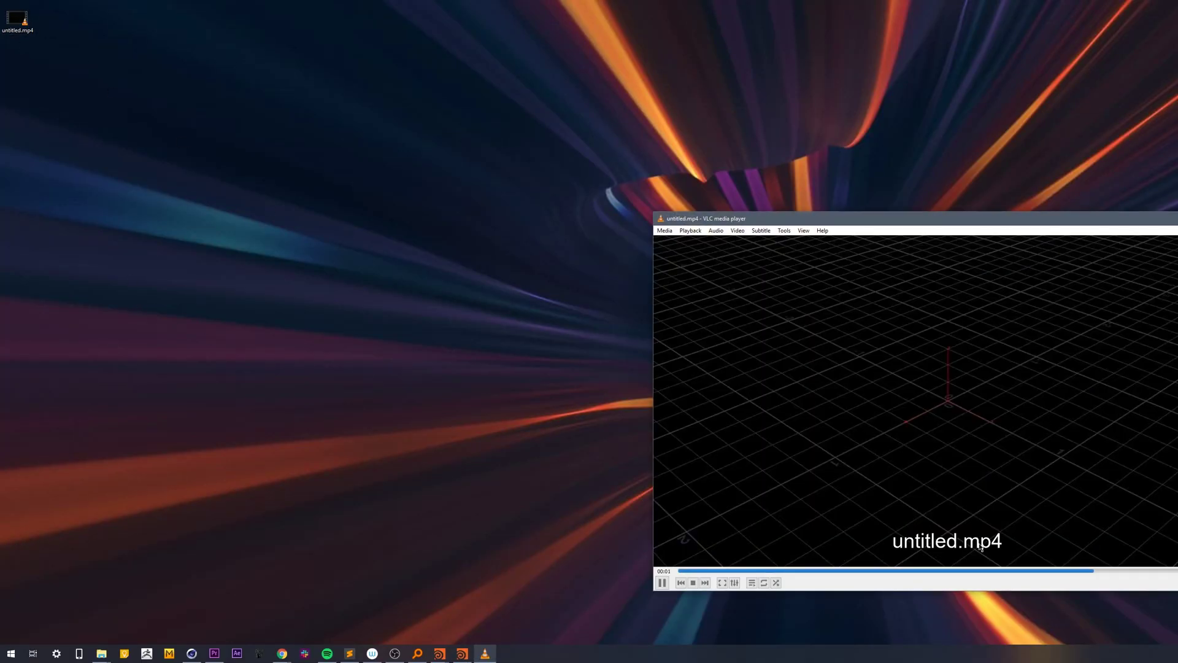
pyautogui.click(917, 218)
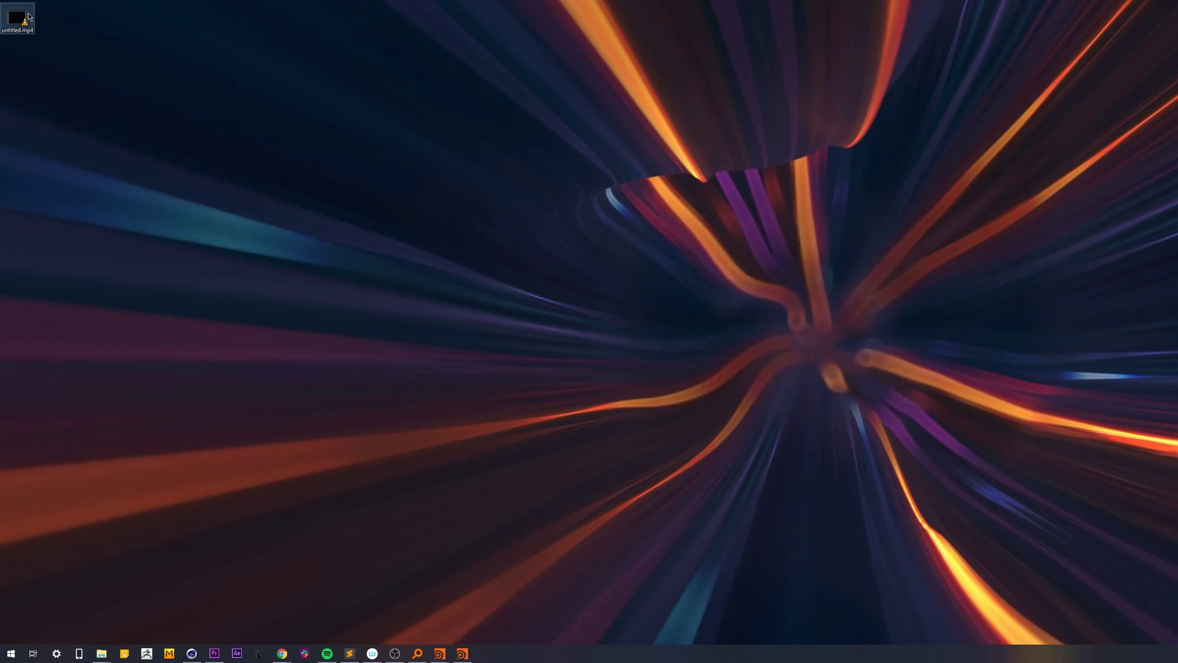
pyautogui.hotkey('alt', 'Return')
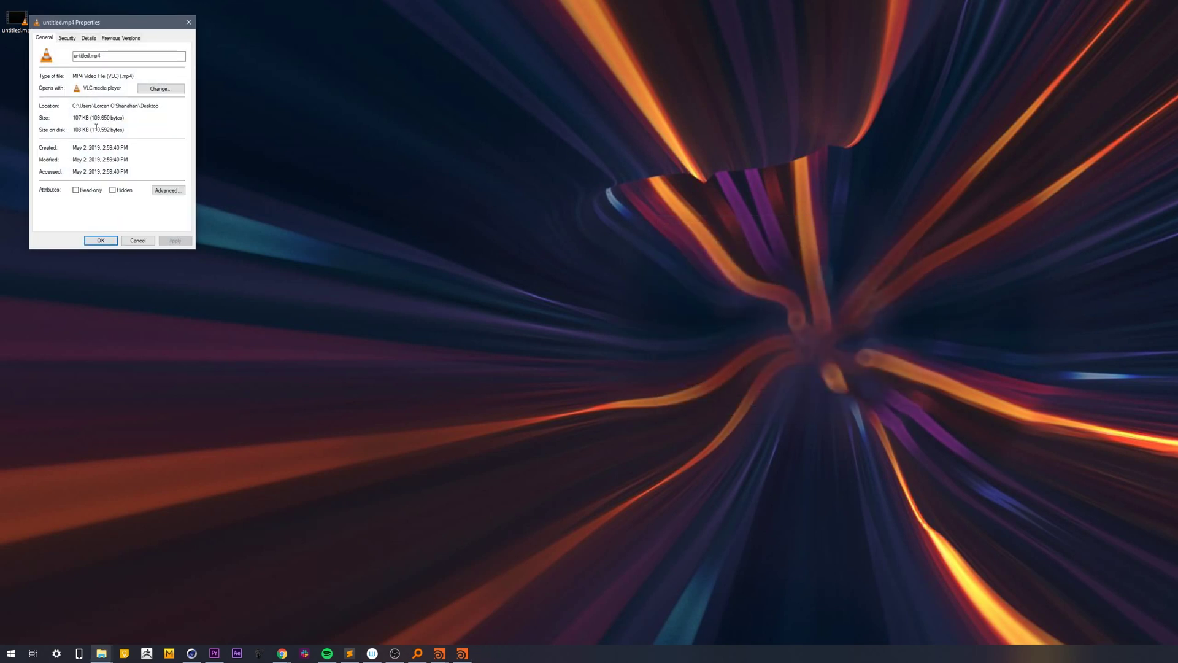